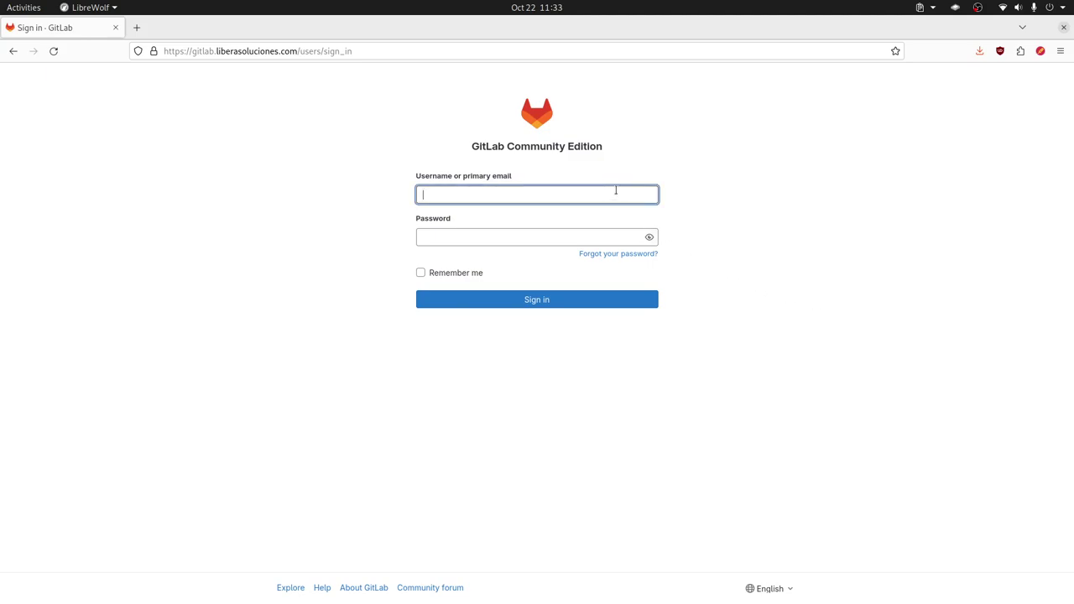
- Sign in to GitLab with the account's username and password
{"action": "type", "text": "librebyte"}
{"action": "key", "text": "Tab"}
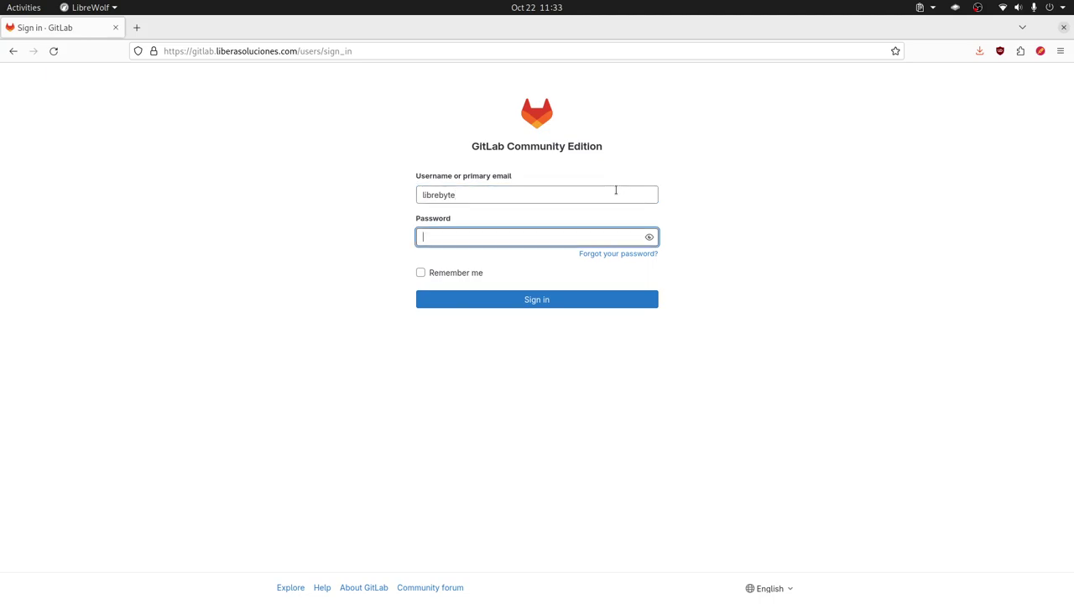
{"action": "key", "text": "ctrl+v"}
{"action": "left_click", "coordinate": [554, 303]}
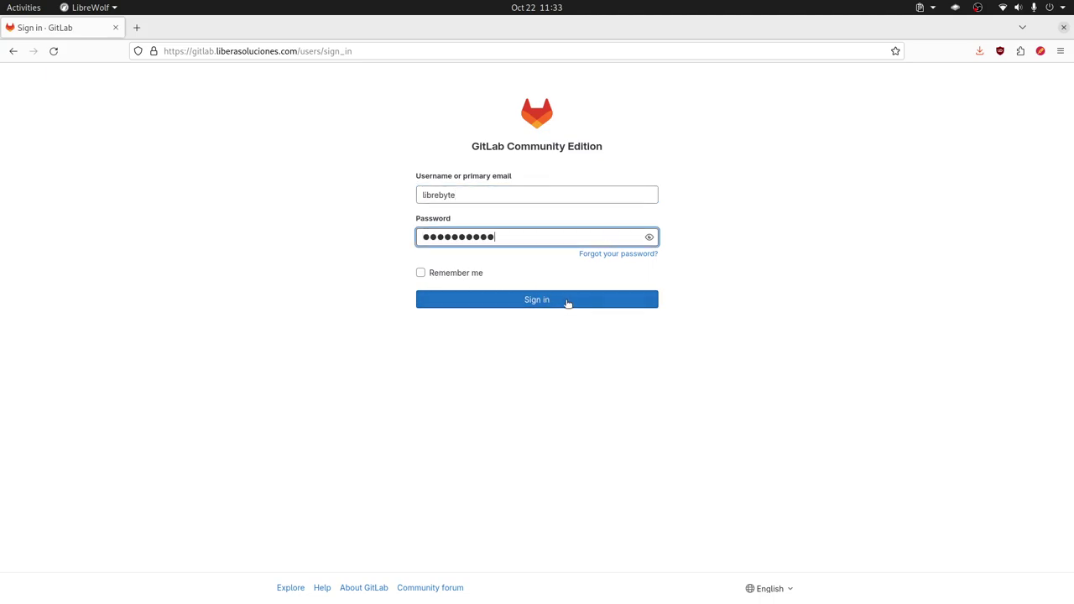
{"action": "left_click", "coordinate": [567, 303]}
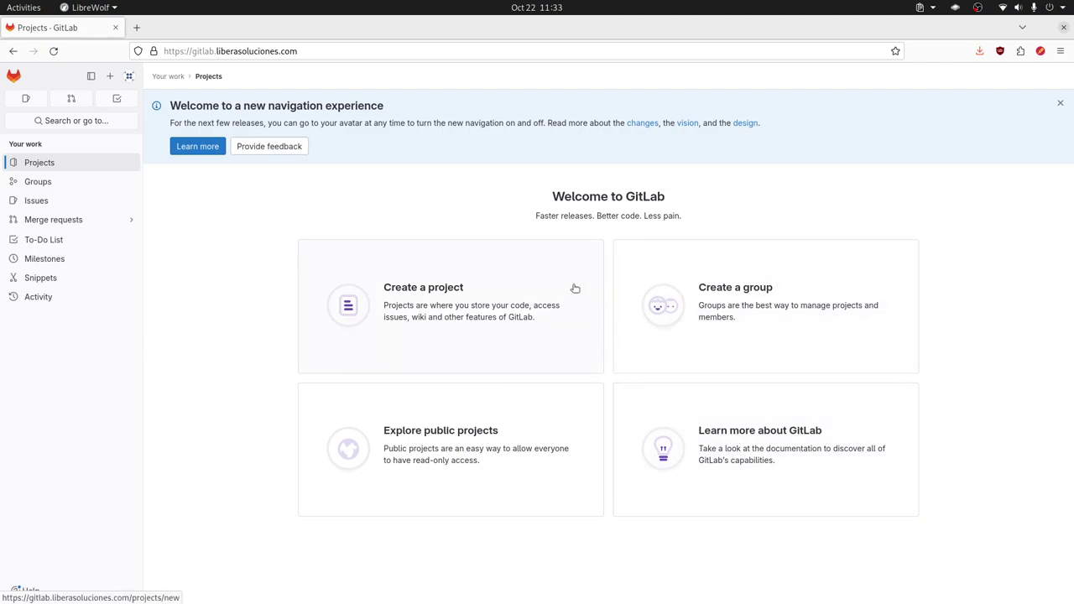
- Dismiss the 'Welcome to a new navigation experience' banner
{"action": "left_click", "coordinate": [1060, 104]}
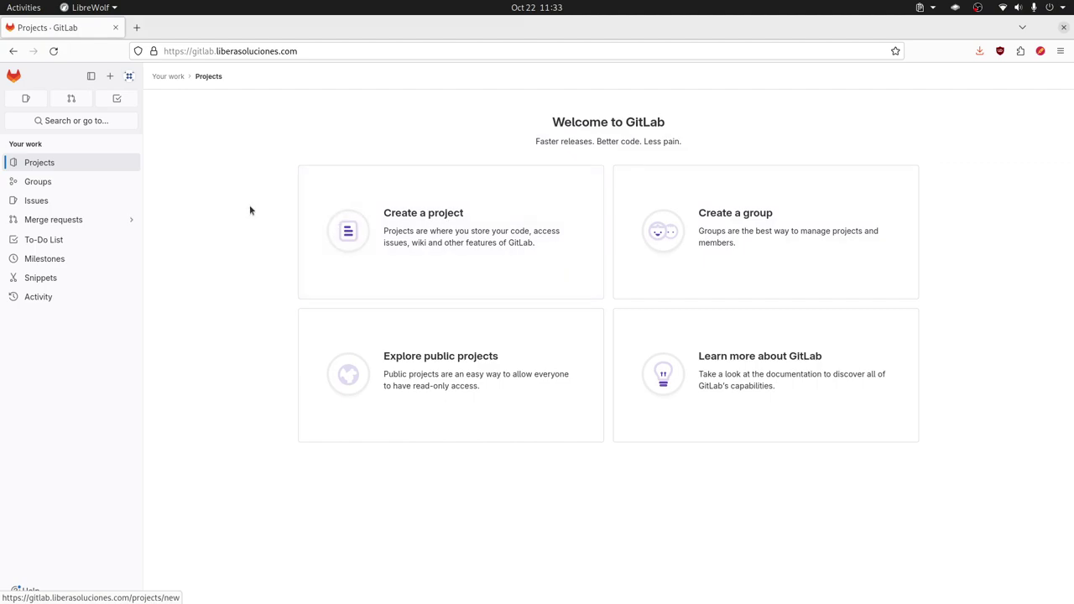
{"action": "mouse_move", "coordinate": [70, 225]}
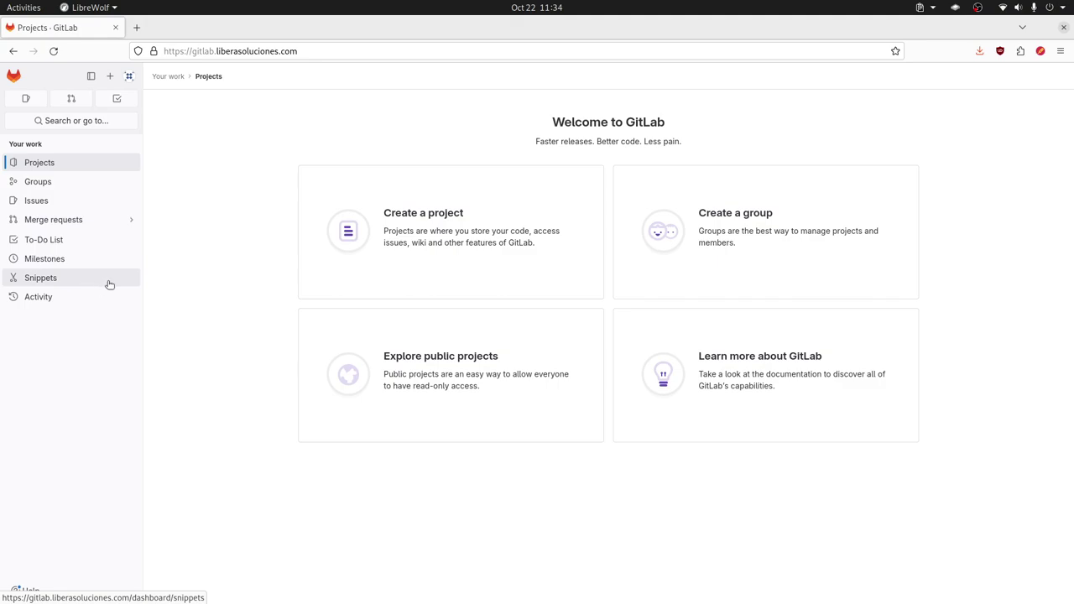
- Open Preferences from the avatar menu and scroll through its theme and localization options
{"action": "left_click", "coordinate": [128, 76]}
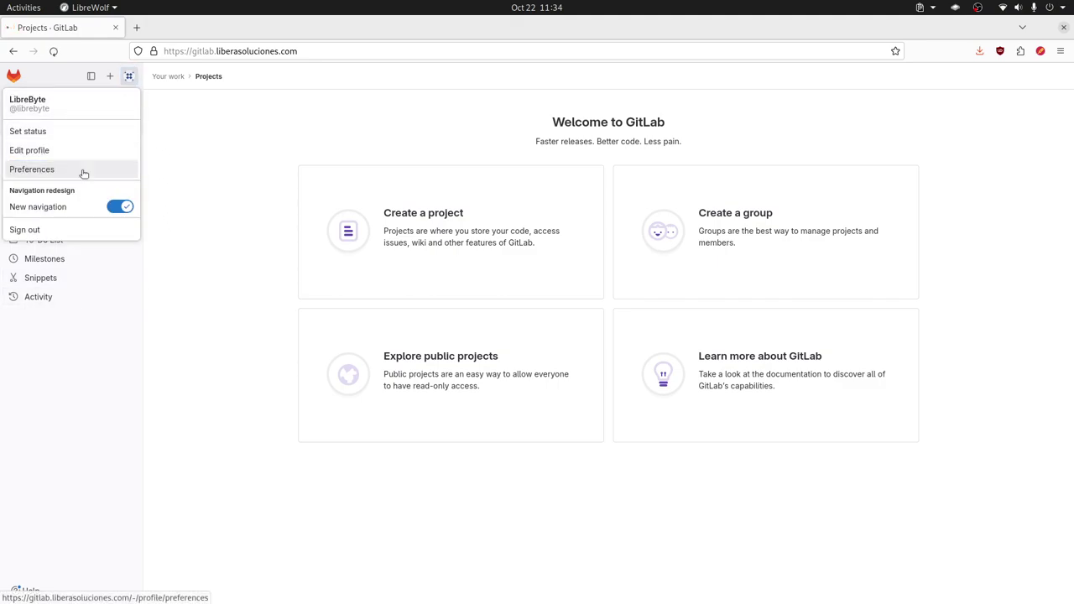
{"action": "left_click", "coordinate": [75, 171]}
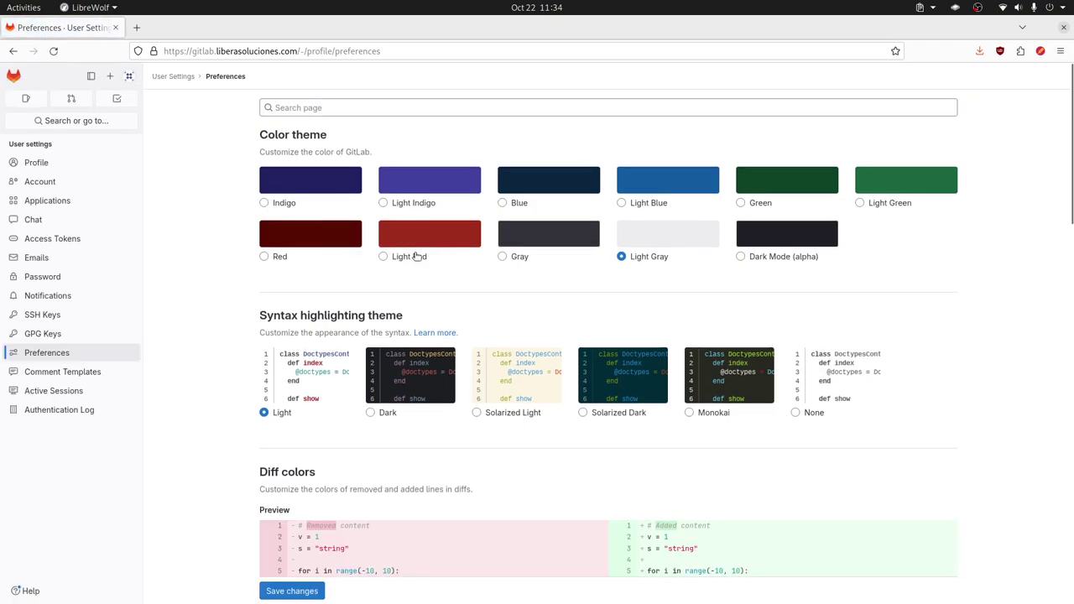
{"action": "scroll", "coordinate": [413, 256], "scroll_direction": "down", "scroll_amount": 4}
{"action": "scroll", "coordinate": [413, 260], "scroll_direction": "down", "scroll_amount": 20}
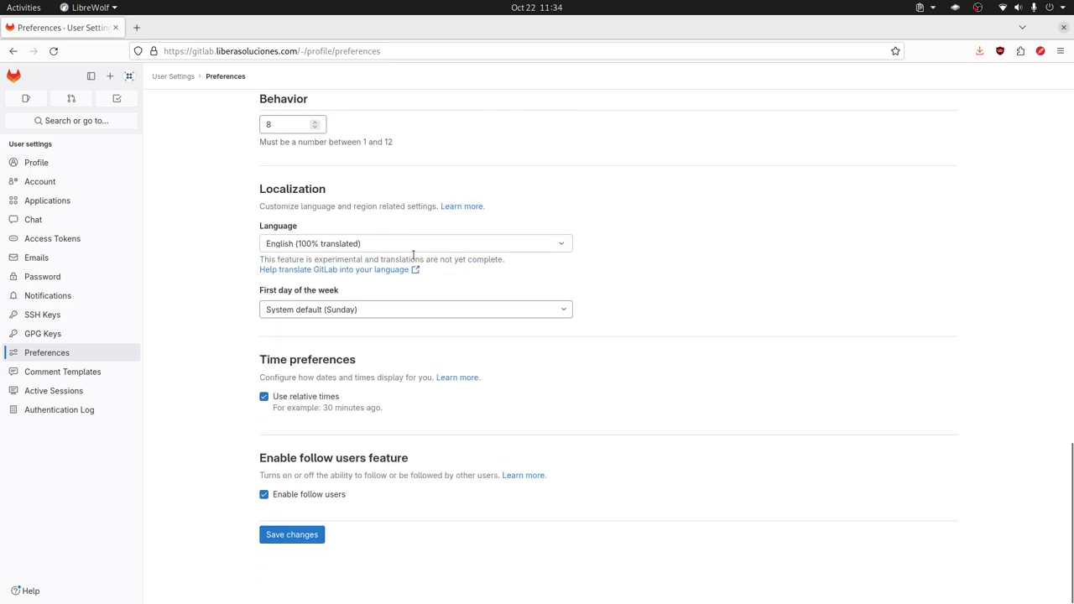
{"action": "scroll", "coordinate": [413, 255], "scroll_direction": "up", "scroll_amount": 13}
- Scroll through the Edit Profile settings, then move on to the Account settings page
{"action": "left_click", "coordinate": [40, 163]}
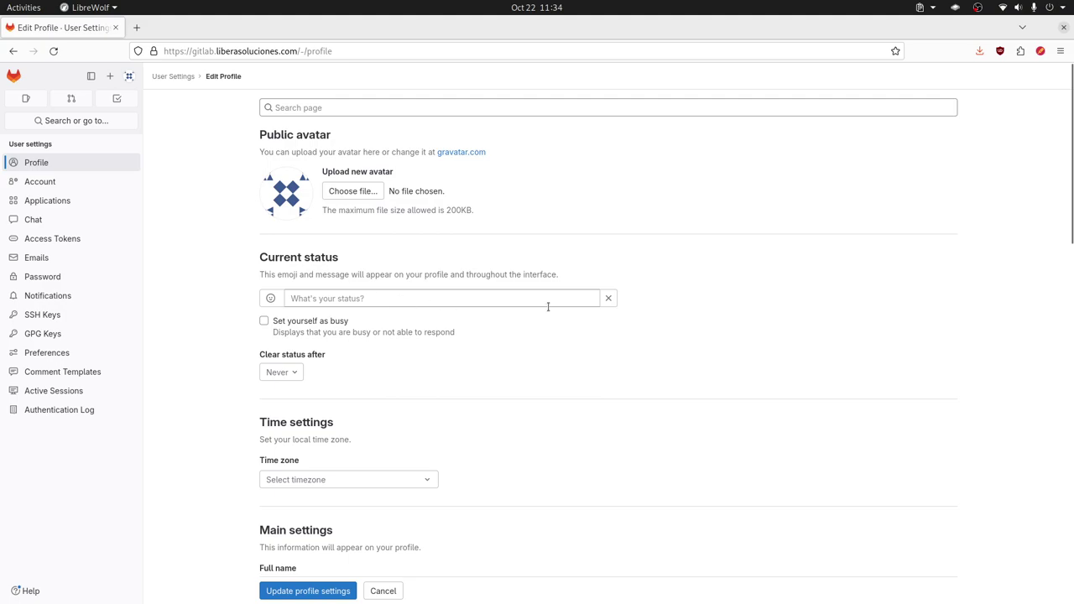
{"action": "scroll", "coordinate": [347, 316], "scroll_direction": "down", "scroll_amount": 3}
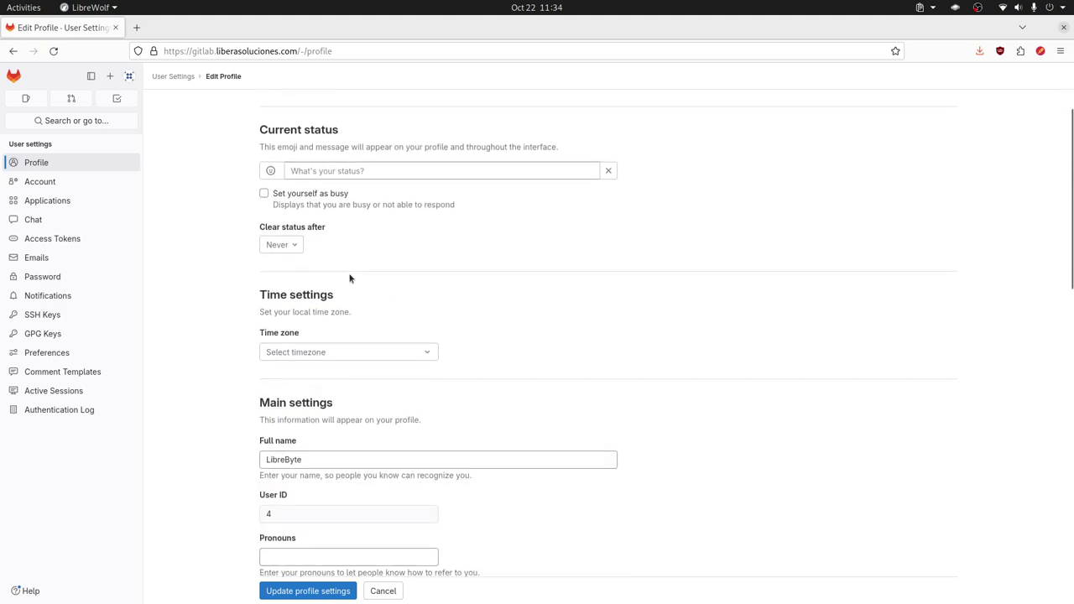
{"action": "scroll", "coordinate": [326, 321], "scroll_direction": "down", "scroll_amount": 3}
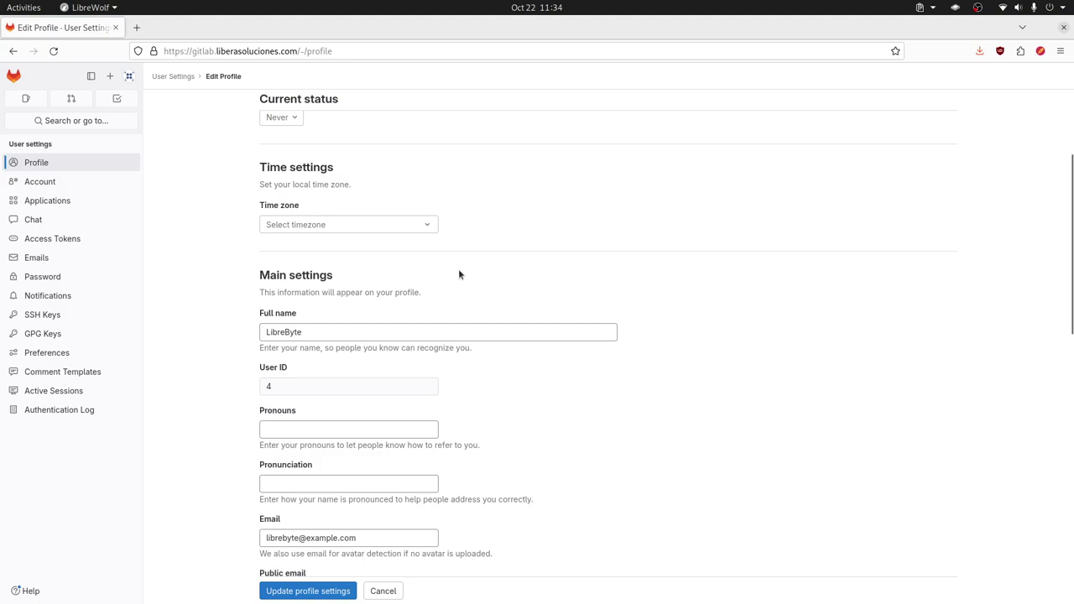
{"action": "scroll", "coordinate": [459, 275], "scroll_direction": "down", "scroll_amount": 1}
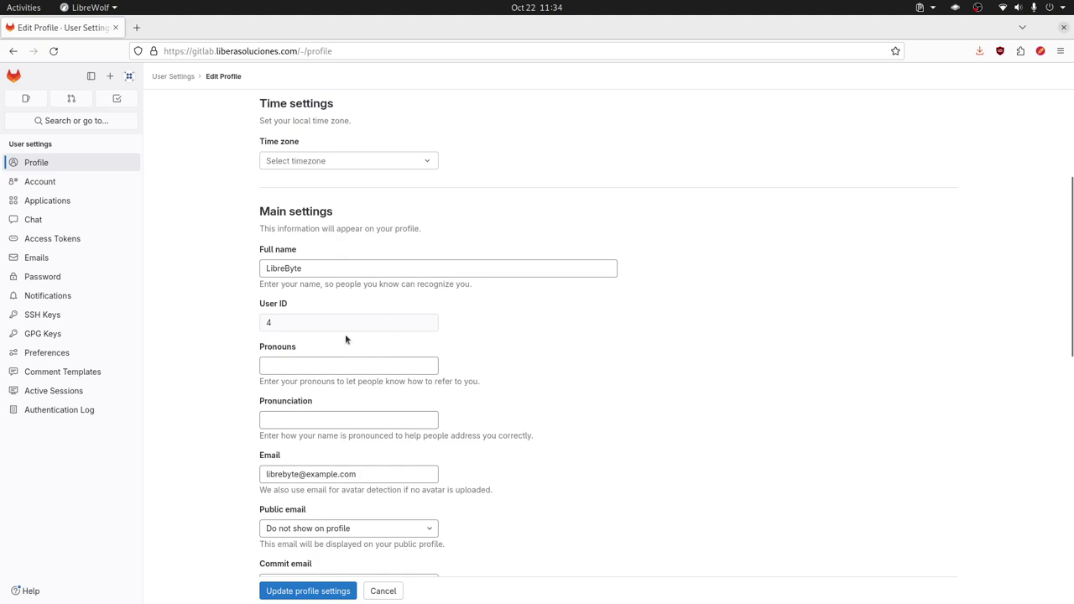
{"action": "scroll", "coordinate": [328, 323], "scroll_direction": "down", "scroll_amount": 1}
{"action": "scroll", "coordinate": [369, 336], "scroll_direction": "down", "scroll_amount": 1}
{"action": "scroll", "coordinate": [347, 345], "scroll_direction": "down", "scroll_amount": 1}
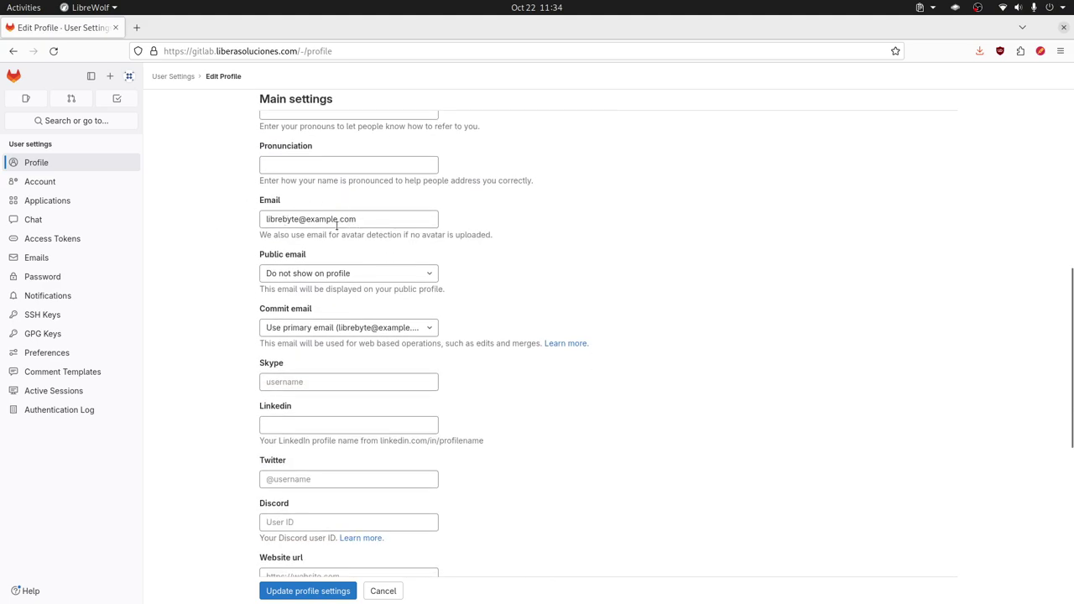
{"action": "scroll", "coordinate": [373, 291], "scroll_direction": "down", "scroll_amount": 2}
{"action": "scroll", "coordinate": [372, 289], "scroll_direction": "down", "scroll_amount": 6}
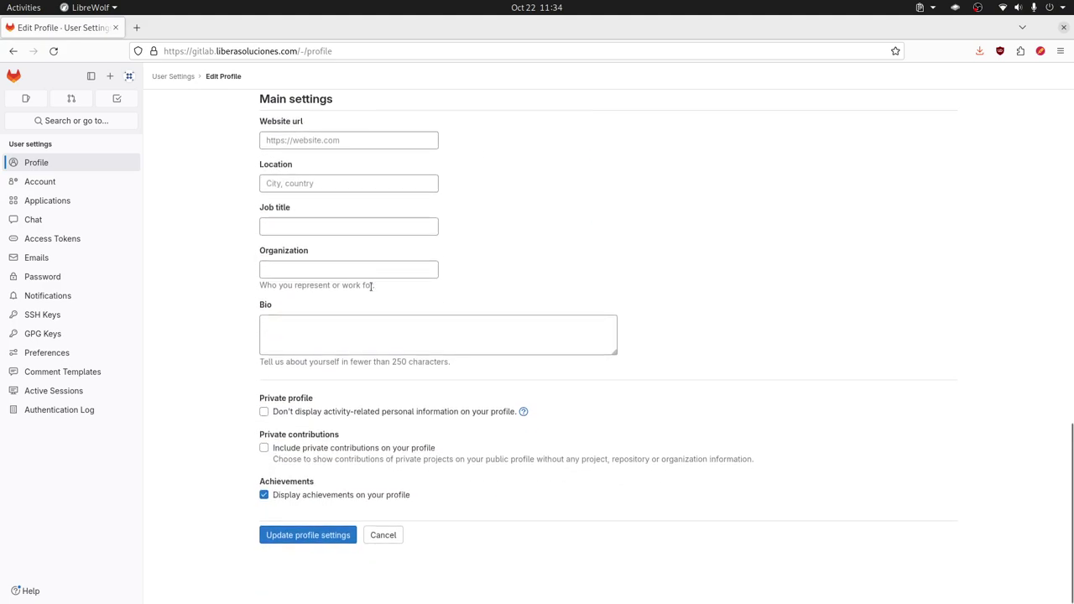
{"action": "left_click", "coordinate": [51, 183]}
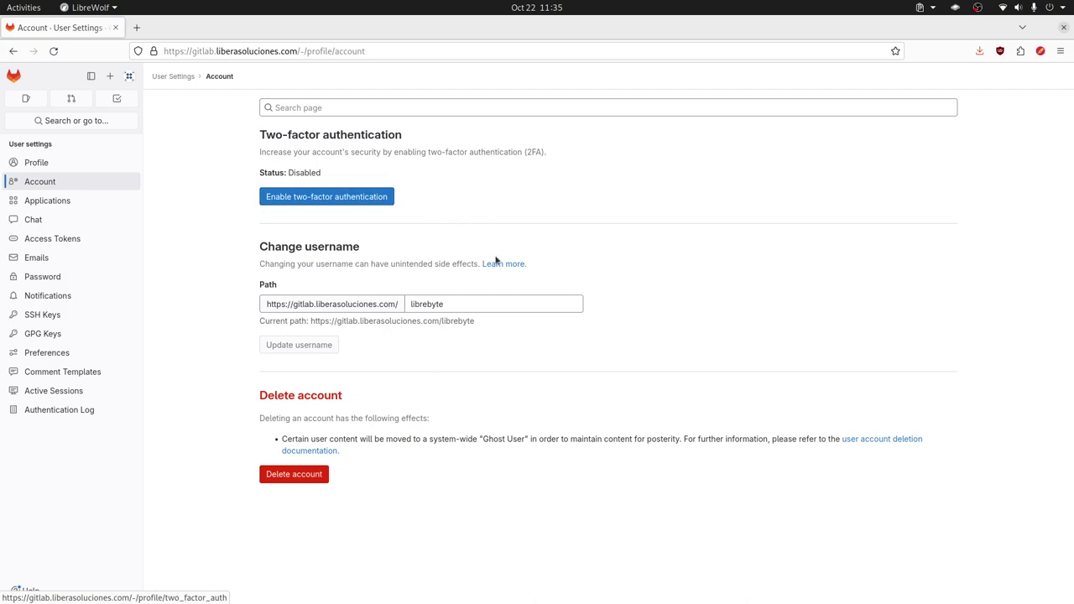
- Select the username in the Path field, then go to the Applications settings
{"action": "double_click", "coordinate": [428, 303]}
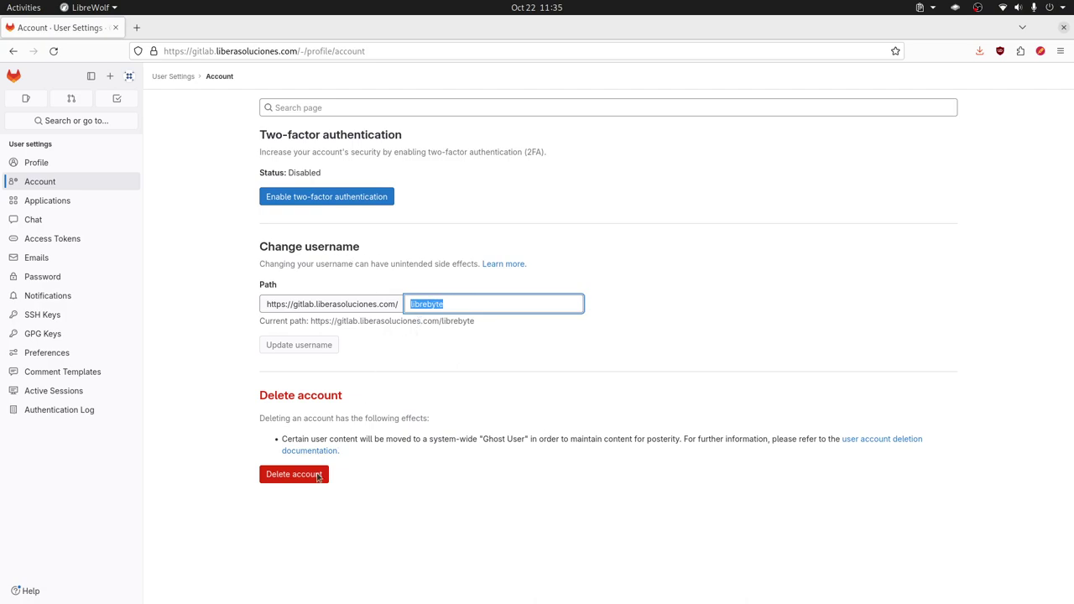
{"action": "left_click", "coordinate": [124, 207]}
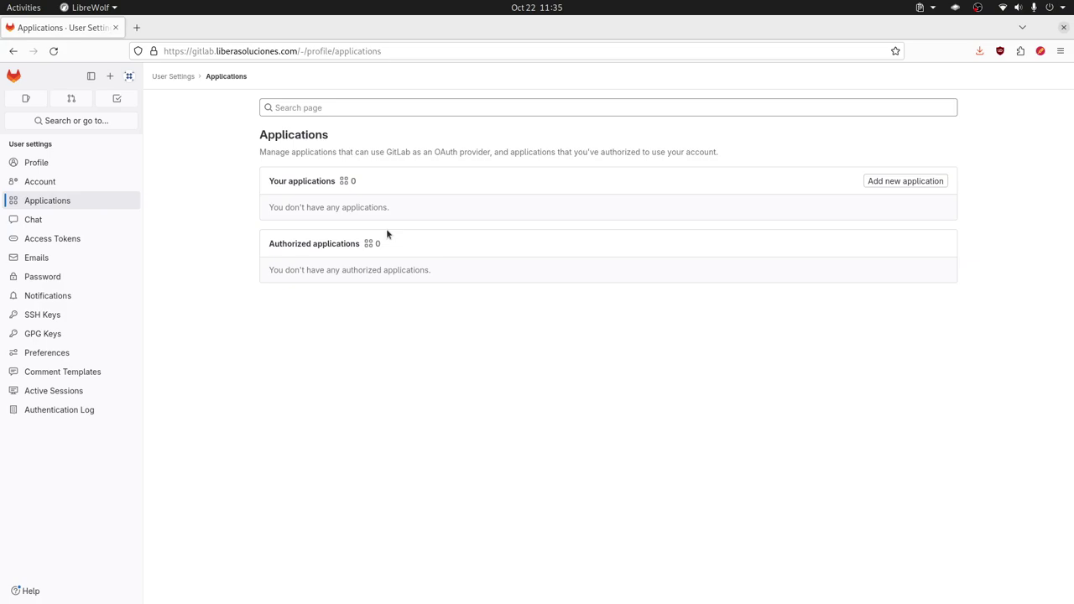
- Step through the Chat, Access Tokens, Emails, Password, Notifications and SSH Keys settings pages
{"action": "left_click", "coordinate": [47, 222]}
{"action": "left_click", "coordinate": [97, 242]}
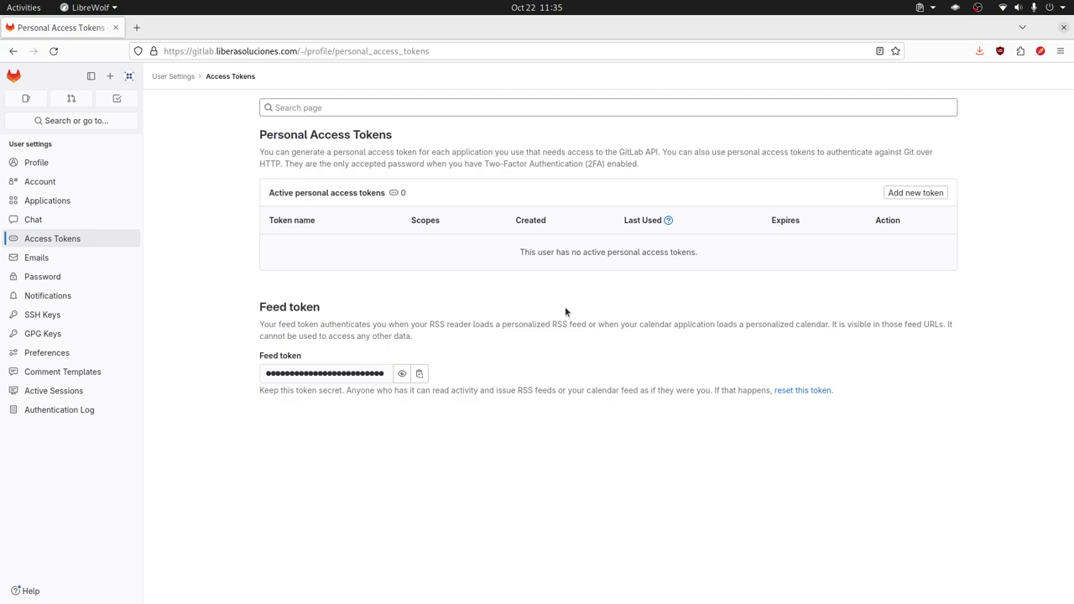
{"action": "left_click", "coordinate": [37, 258]}
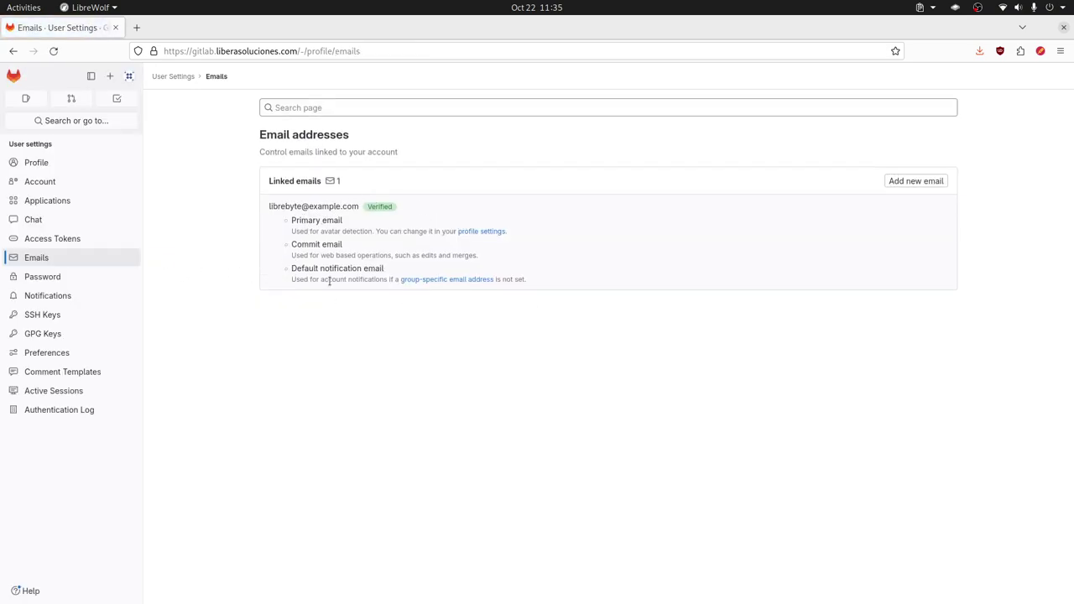
{"action": "left_click", "coordinate": [42, 277]}
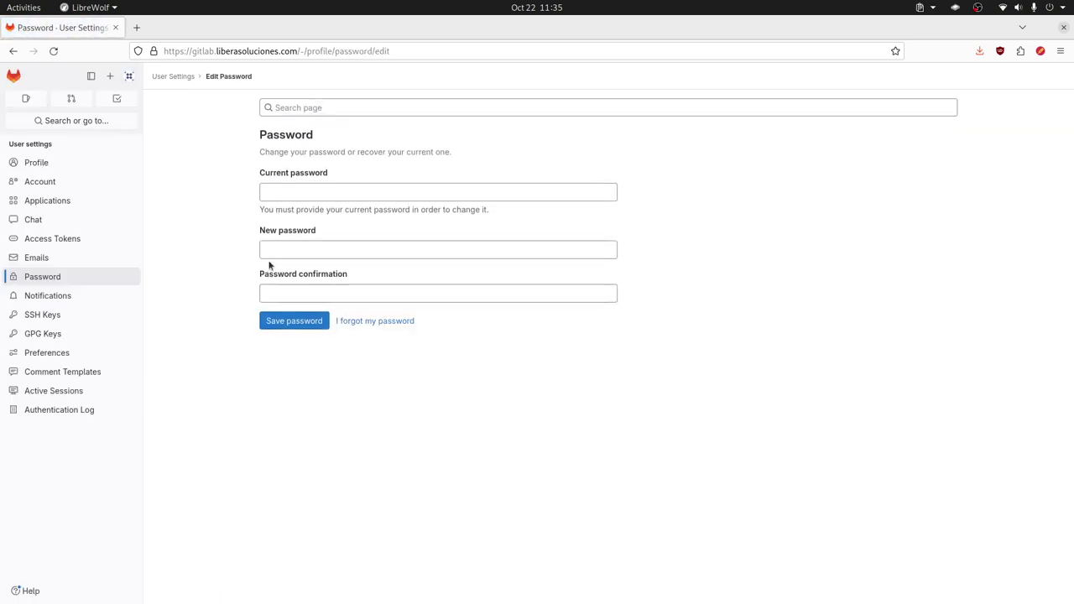
{"action": "left_click", "coordinate": [93, 295]}
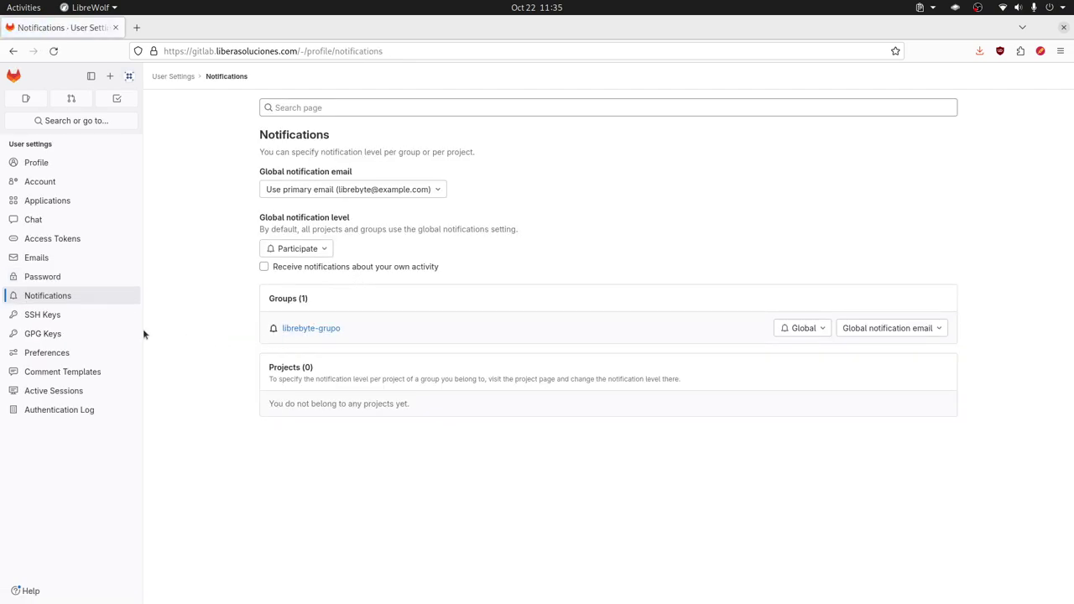
{"action": "left_click", "coordinate": [74, 315]}
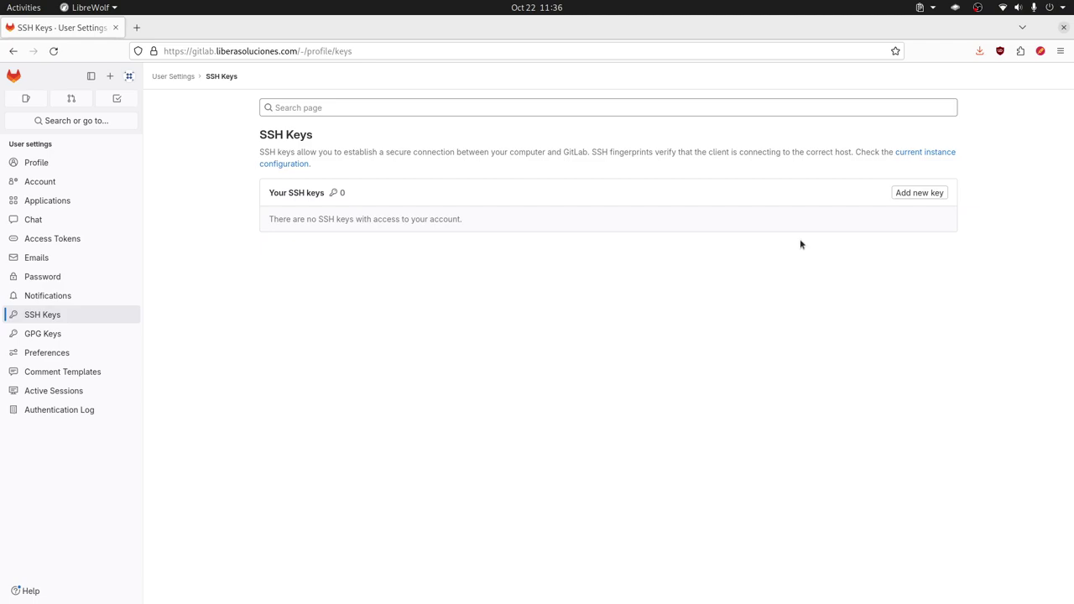
- Browse GPG Keys, Preferences, Comment Templates and Active Sessions, ending on the Authentication Log
{"action": "left_click", "coordinate": [63, 336]}
{"action": "left_click", "coordinate": [73, 360]}
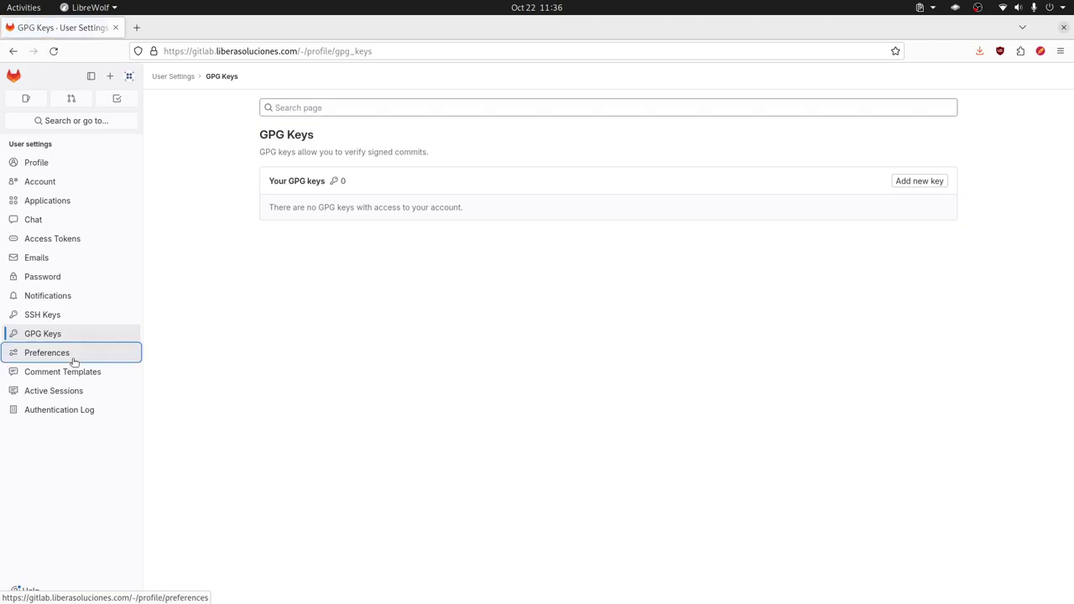
{"action": "left_click", "coordinate": [87, 372]}
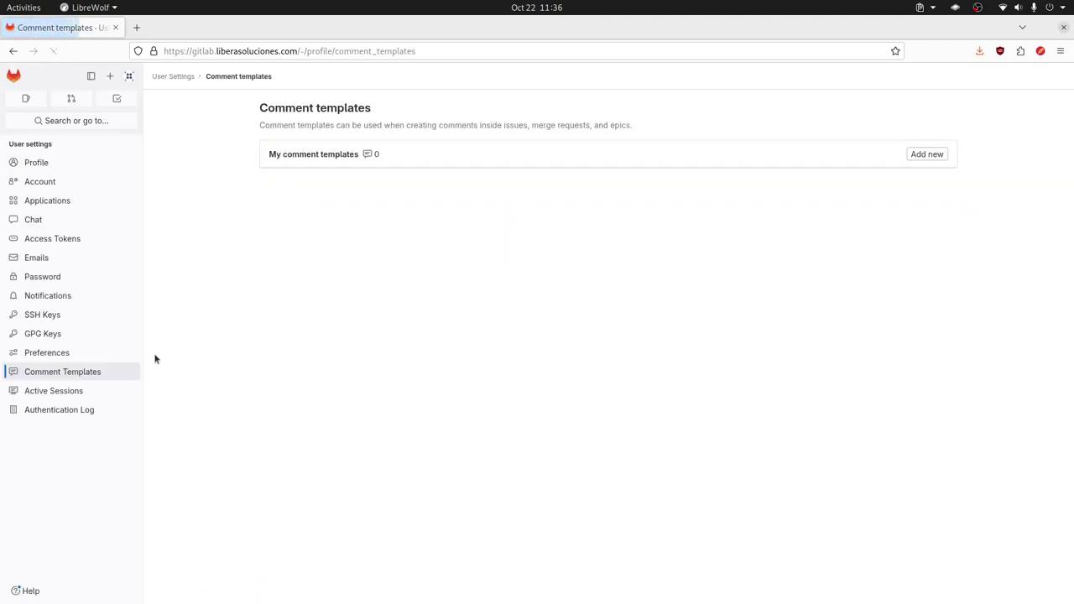
{"action": "left_click", "coordinate": [55, 391]}
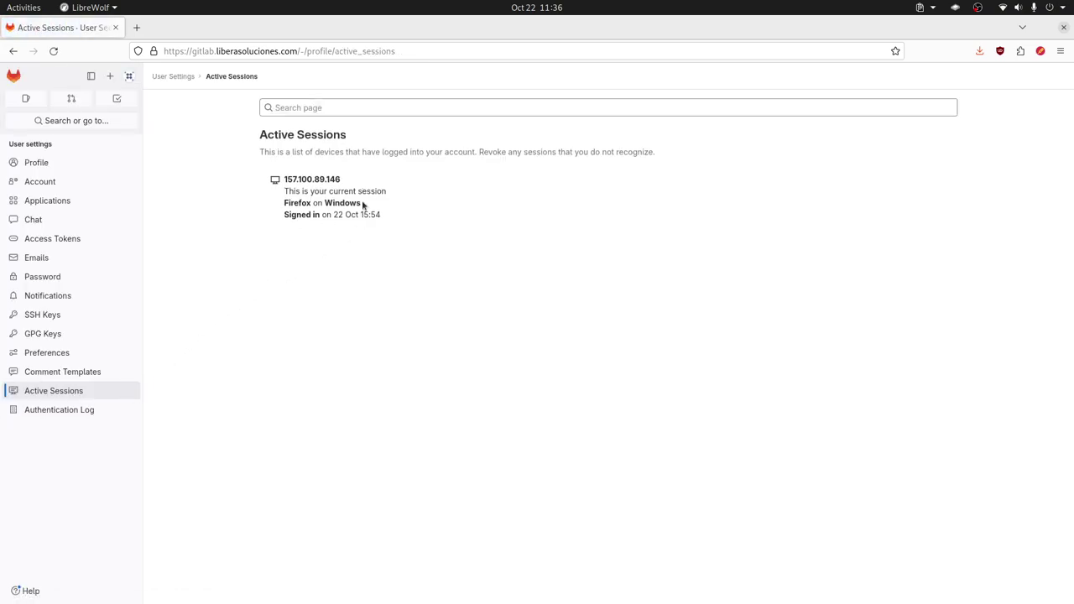
{"action": "left_click", "coordinate": [84, 410]}
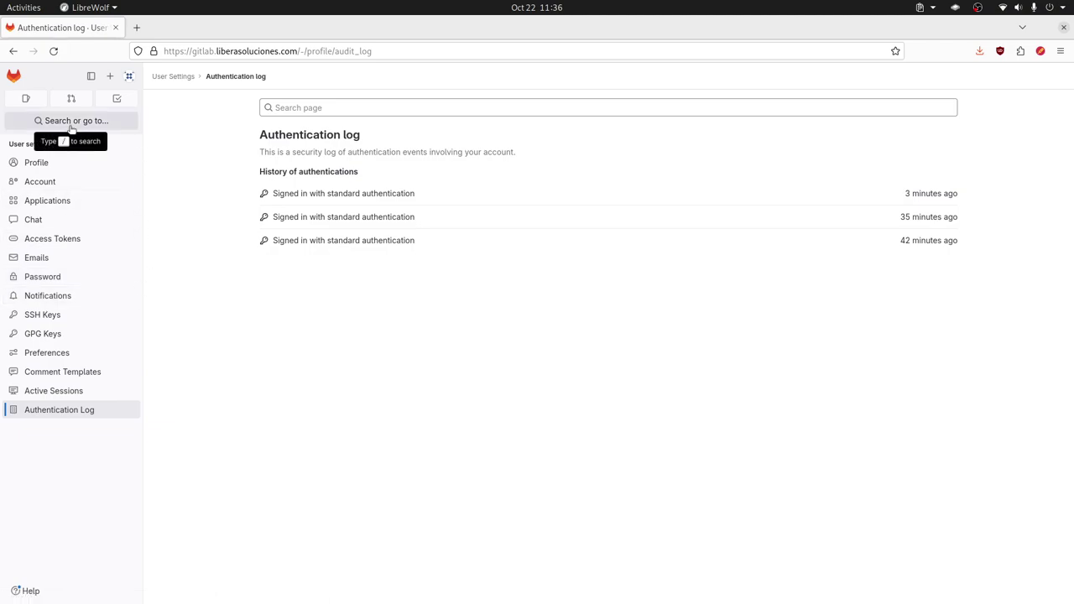
{"action": "left_click", "coordinate": [130, 78]}
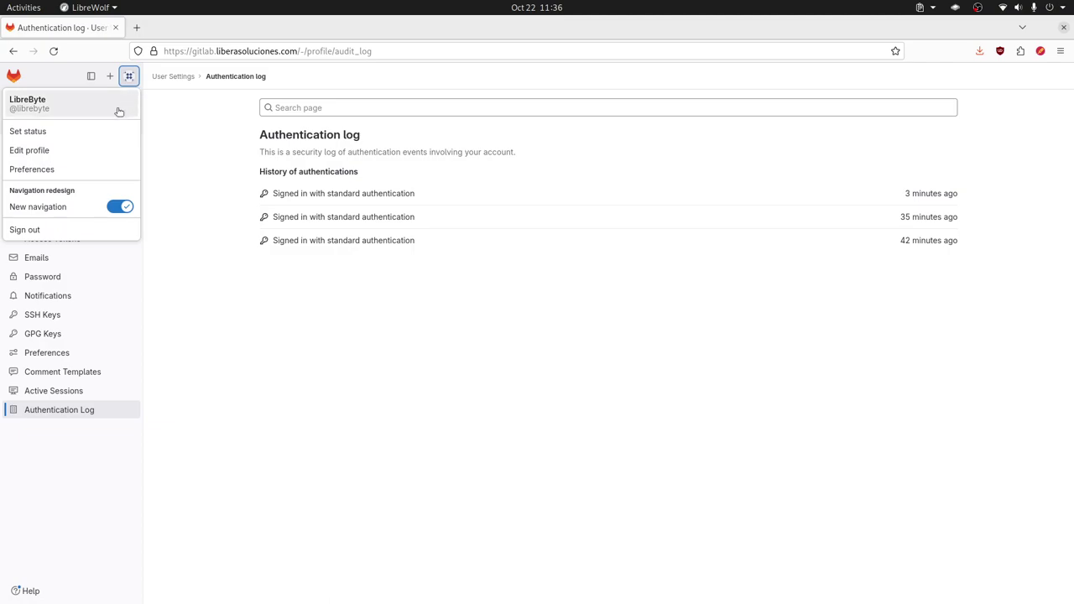
- Open your own profile and check its Followers and Following lists
{"action": "left_click", "coordinate": [37, 107]}
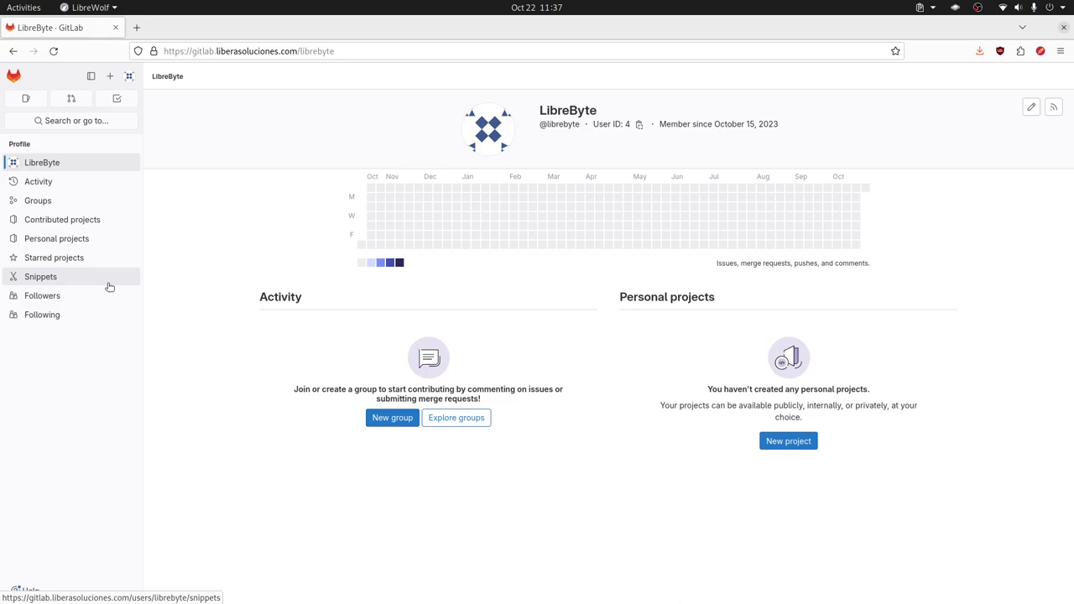
{"action": "left_click", "coordinate": [96, 300]}
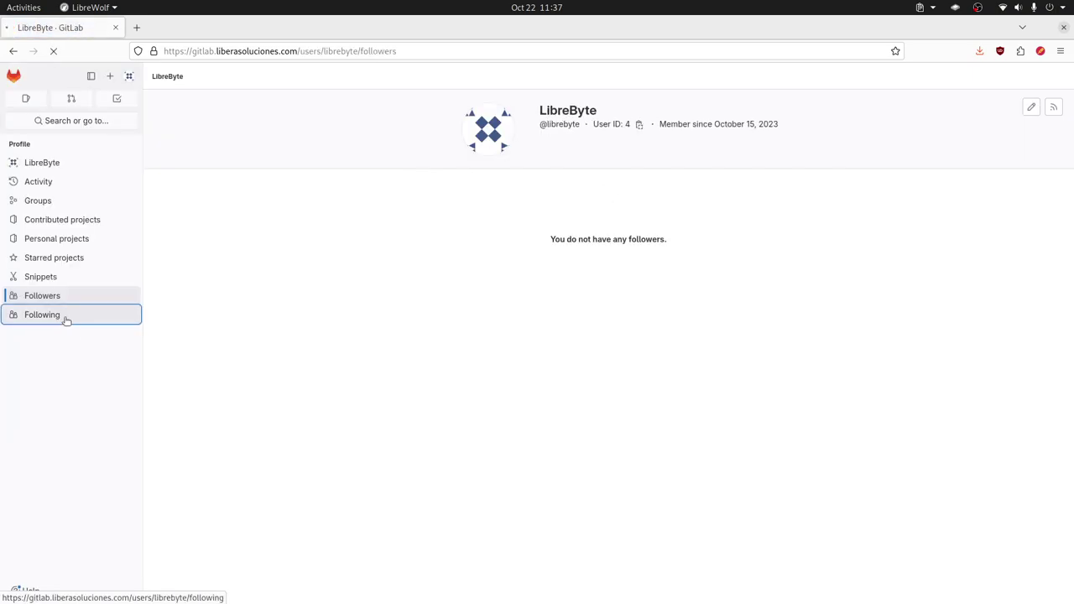
{"action": "left_click", "coordinate": [57, 314]}
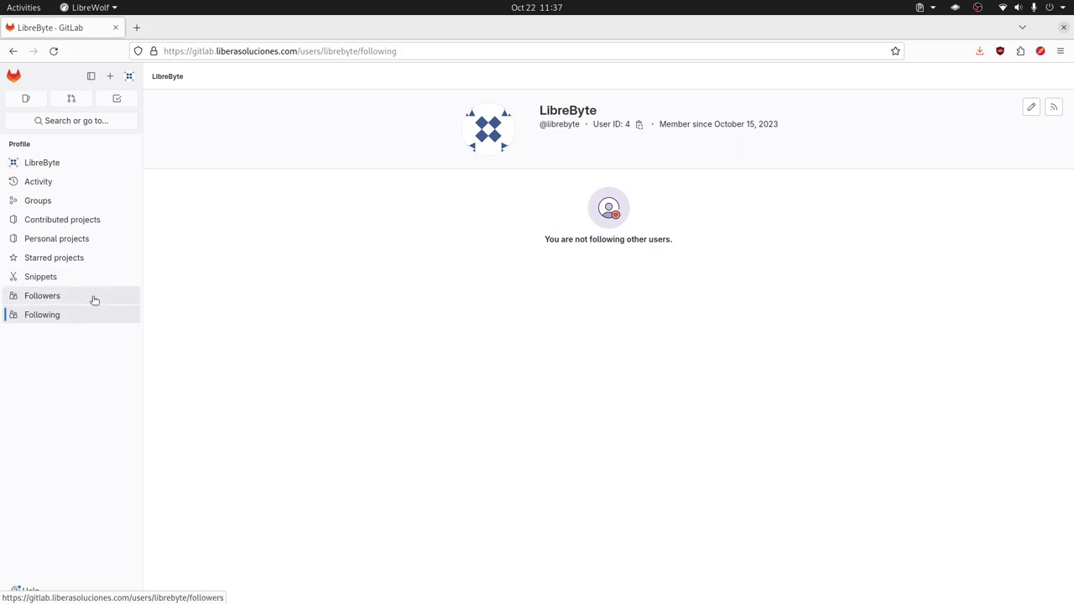
{"action": "left_click", "coordinate": [89, 125]}
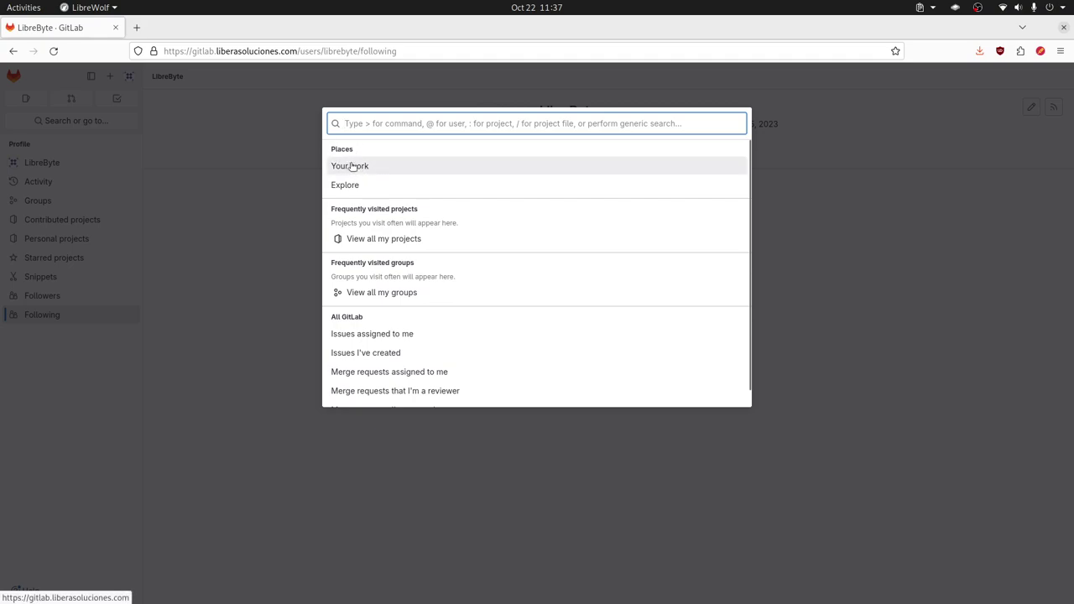
- Go to the Your work projects overview through Search or go to
{"action": "left_click", "coordinate": [155, 135]}
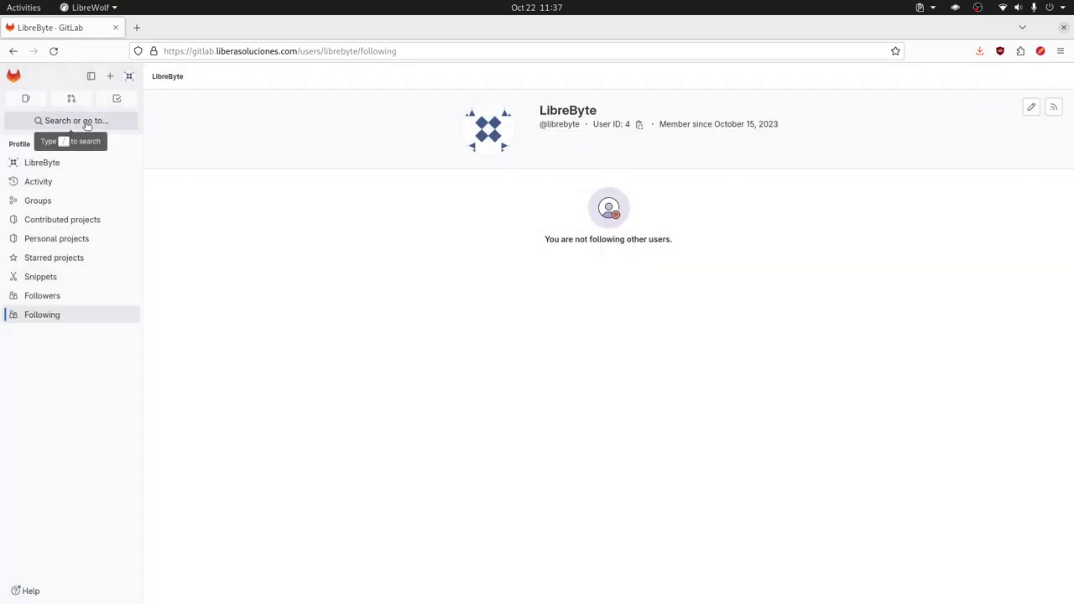
{"action": "left_click", "coordinate": [86, 126]}
{"action": "left_click", "coordinate": [340, 166]}
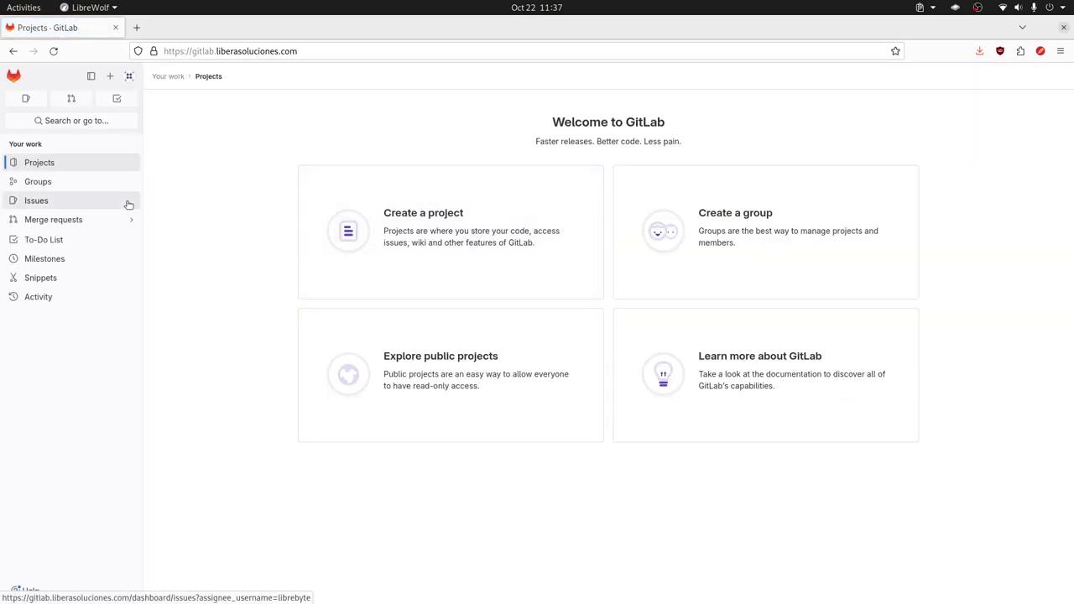
- Start a blank project, cancel it, and return to the Welcome to GitLab page
{"action": "left_click", "coordinate": [425, 216]}
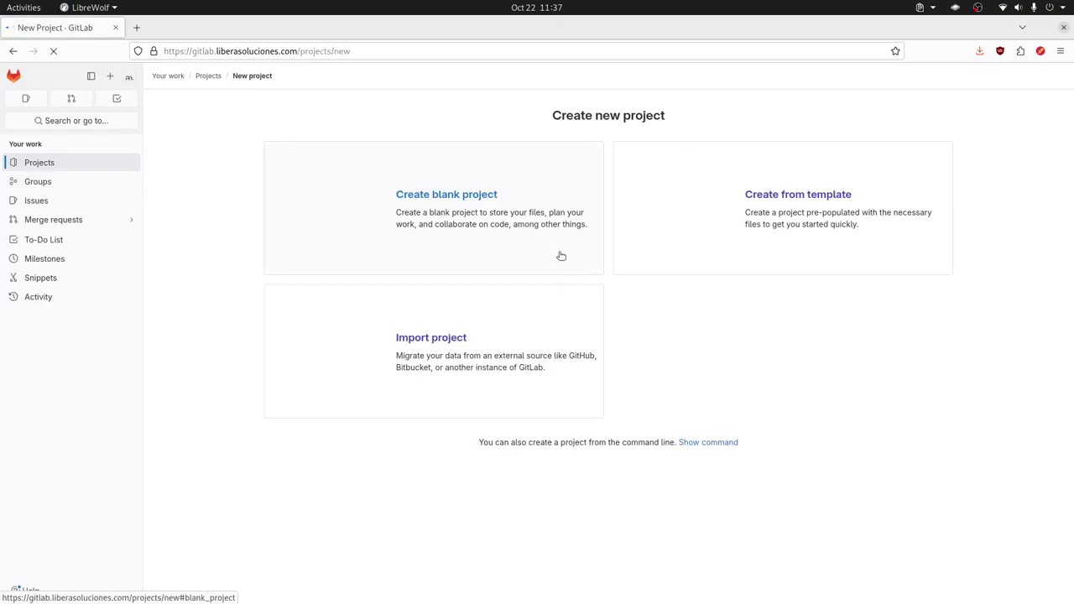
{"action": "left_click", "coordinate": [440, 194]}
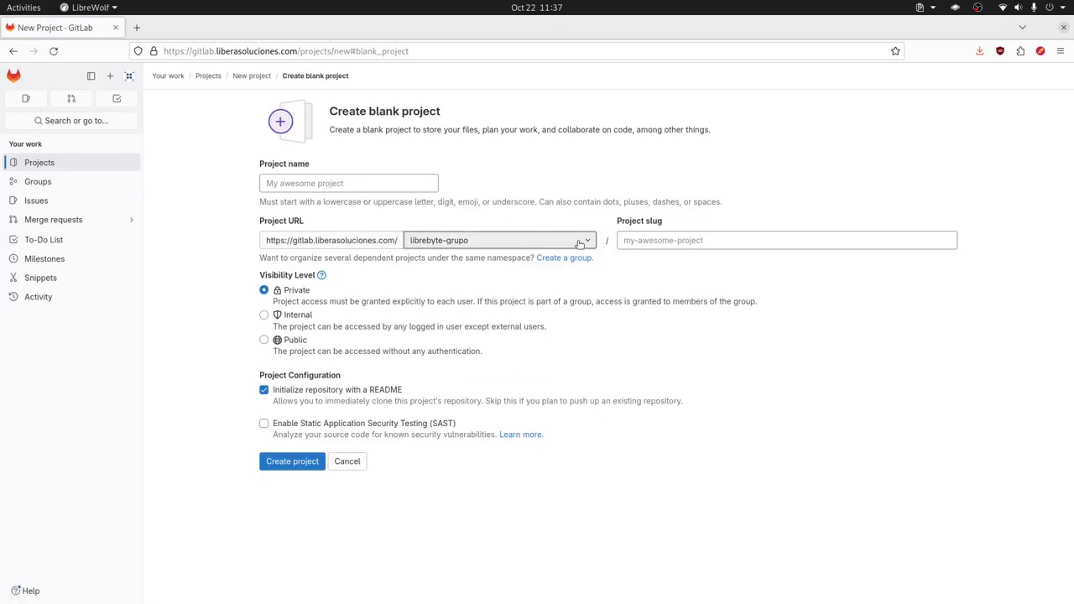
{"action": "left_click", "coordinate": [348, 461]}
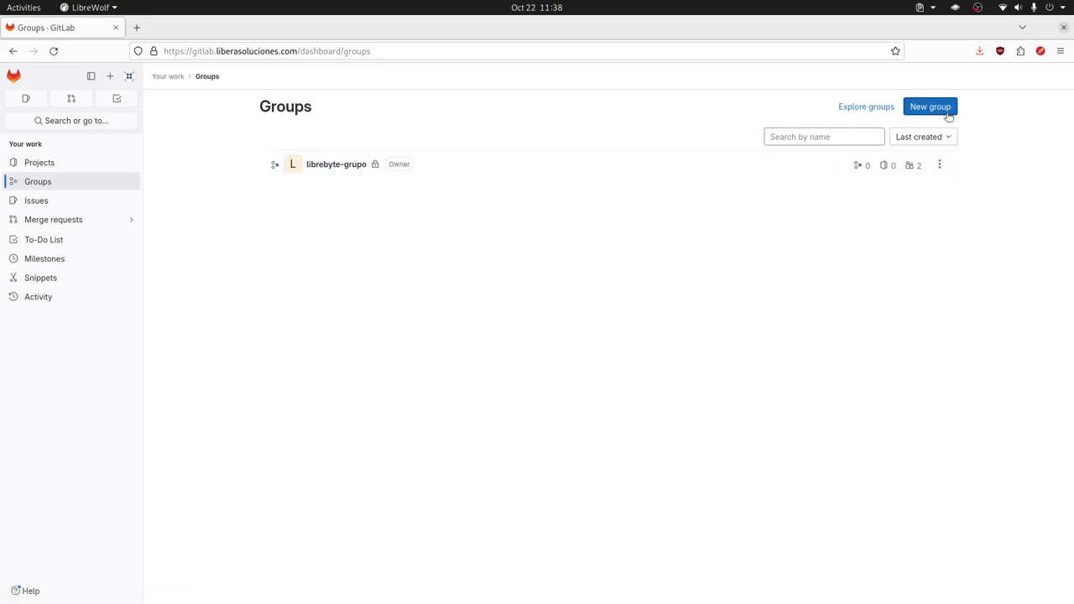
{"action": "left_click", "coordinate": [87, 121]}
{"action": "key", "text": "Return"}
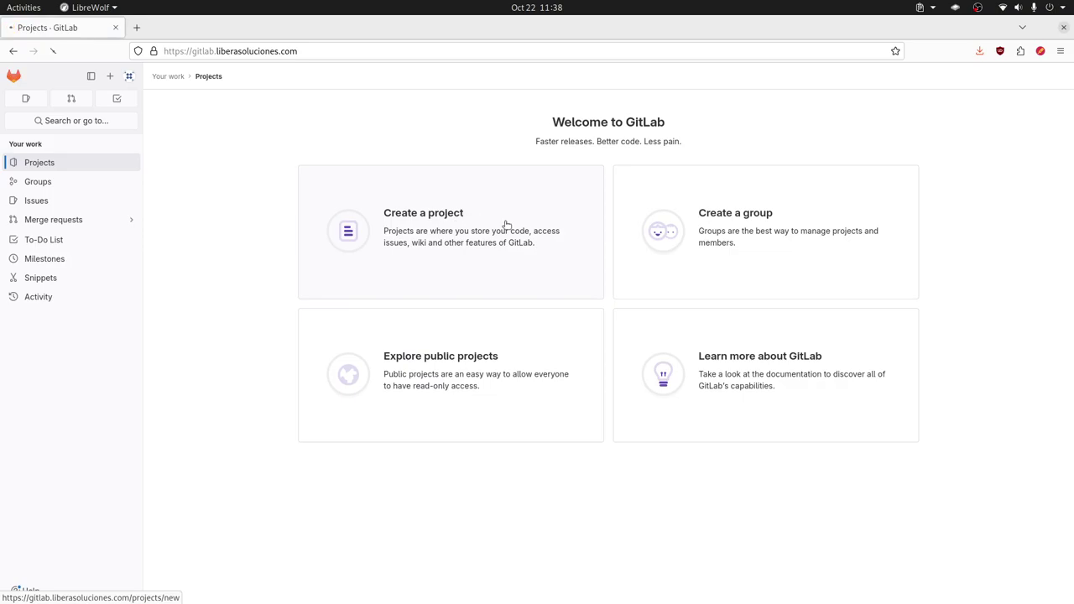
- Choose Create a project > Create from template and scroll the built-in templates to Go Micro
{"action": "left_click", "coordinate": [592, 244]}
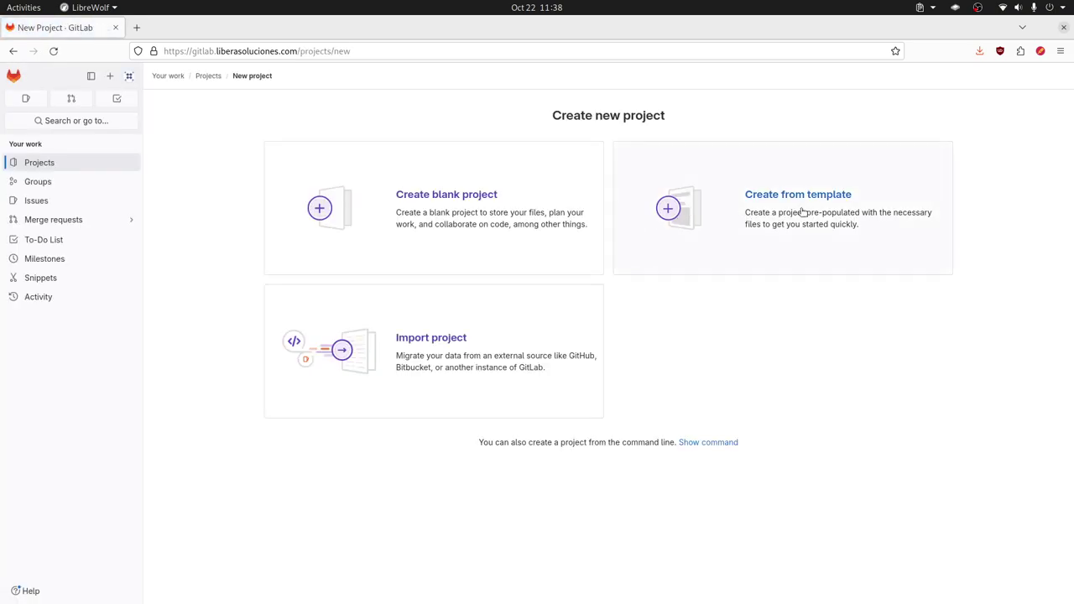
{"action": "left_click", "coordinate": [836, 196]}
{"action": "scroll", "coordinate": [688, 256], "scroll_direction": "down", "scroll_amount": 10}
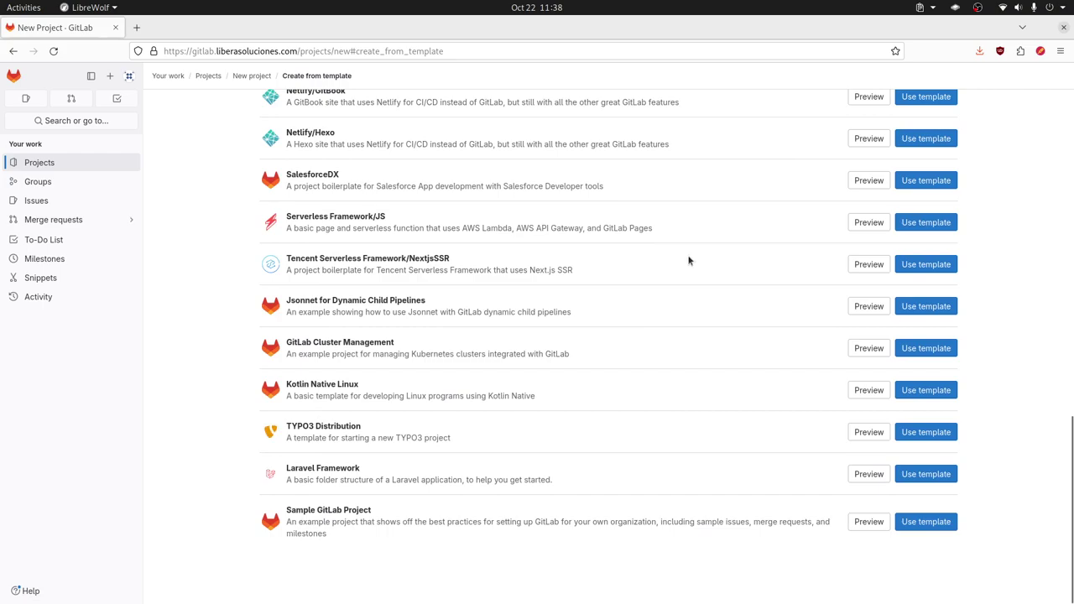
{"action": "scroll", "coordinate": [688, 260], "scroll_direction": "up", "scroll_amount": 10}
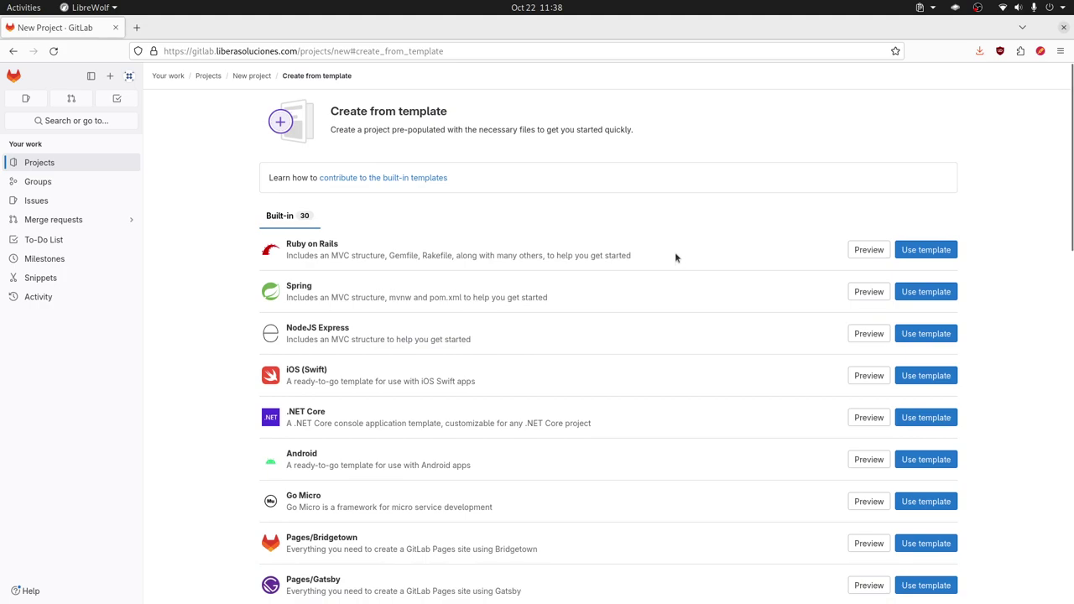
{"action": "scroll", "coordinate": [555, 299], "scroll_direction": "down", "scroll_amount": 3}
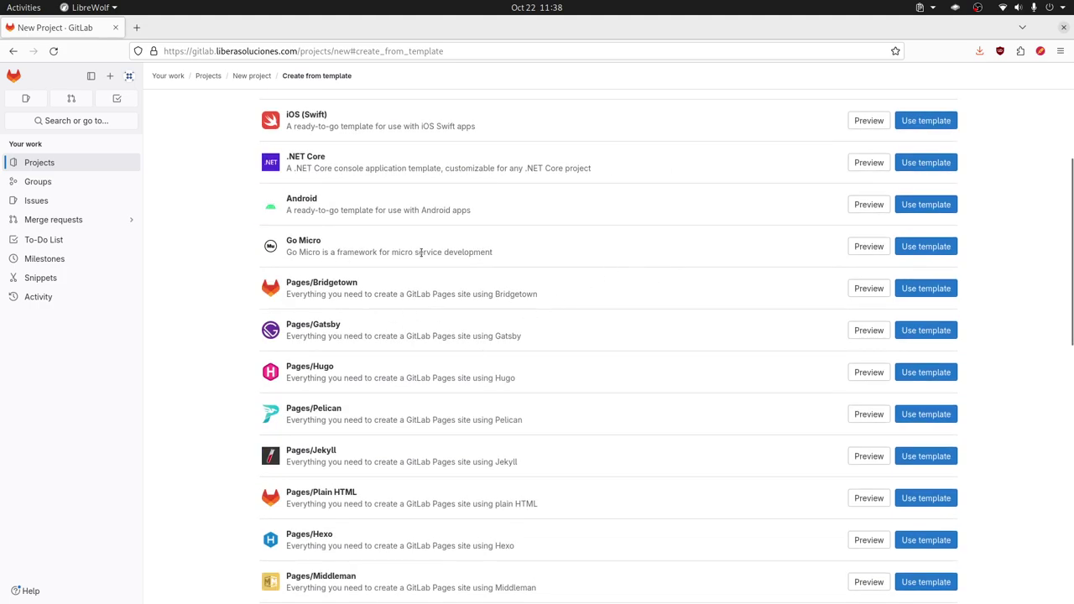
{"action": "scroll", "coordinate": [454, 279], "scroll_direction": "up", "scroll_amount": 3}
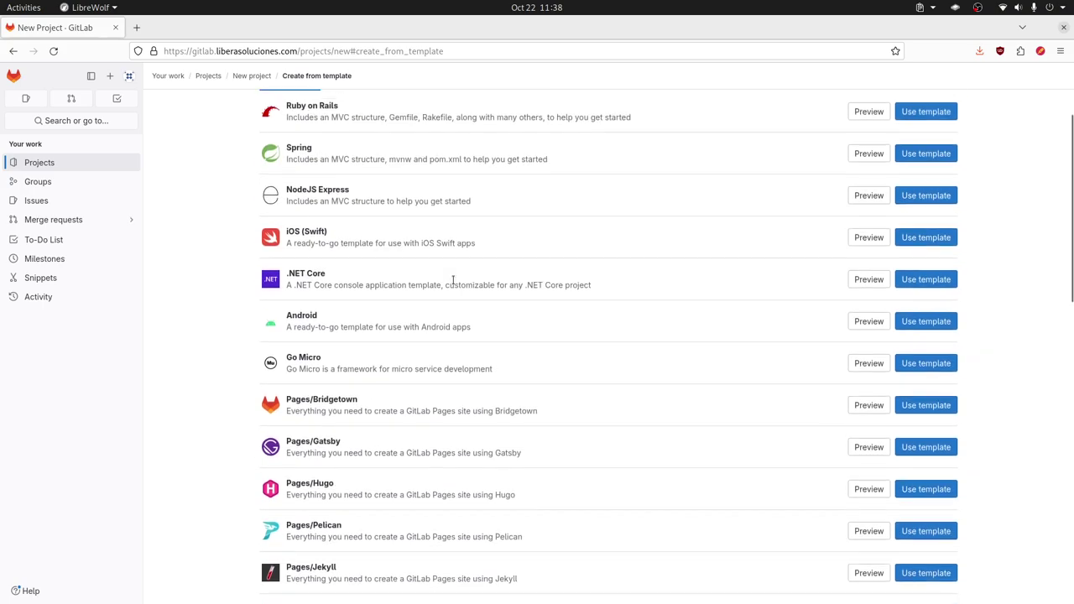
{"action": "scroll", "coordinate": [453, 279], "scroll_direction": "down", "scroll_amount": 3}
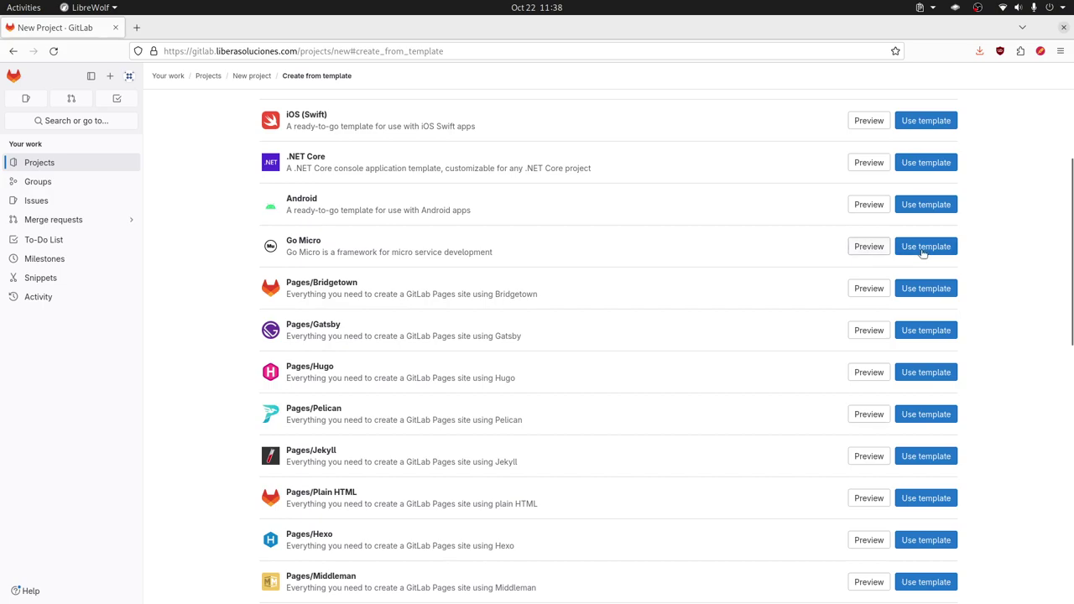
- Create a private project named gotest from the Go Micro template
{"action": "left_click", "coordinate": [926, 246]}
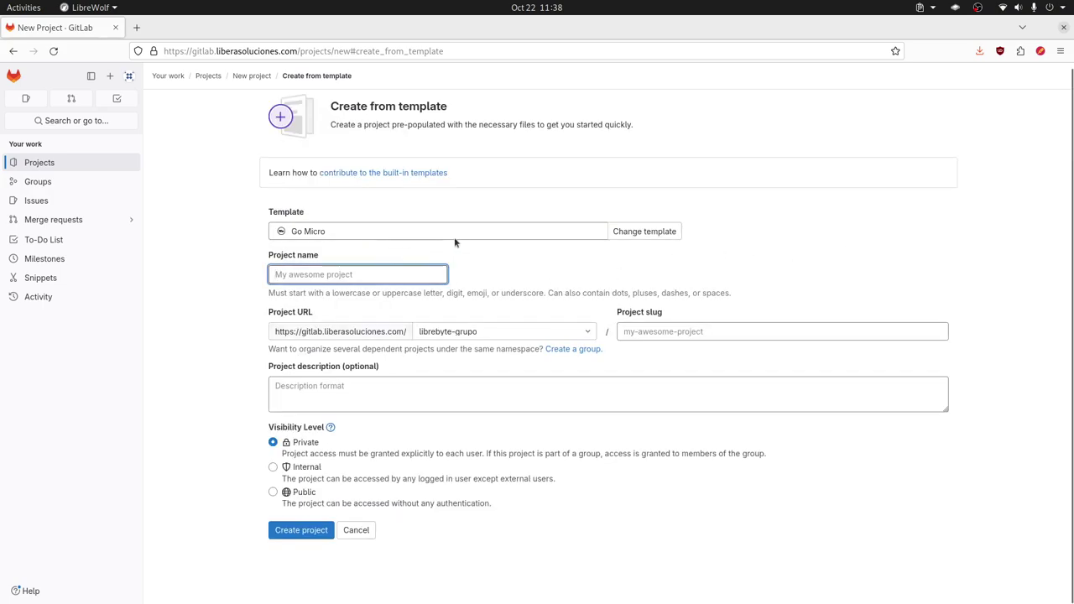
{"action": "type", "text": "go"}
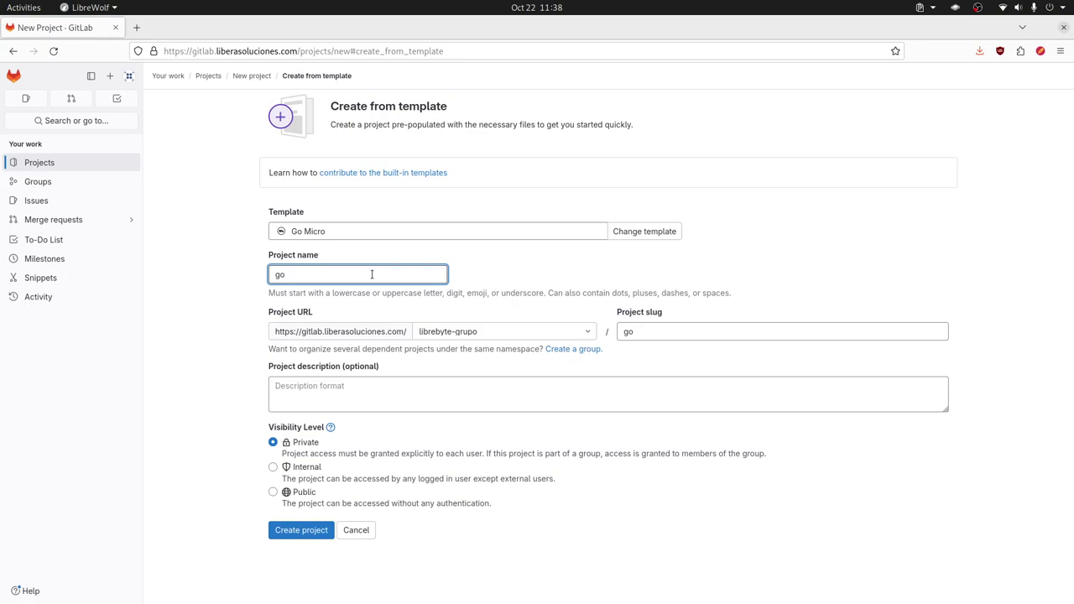
{"action": "type", "text": "test"}
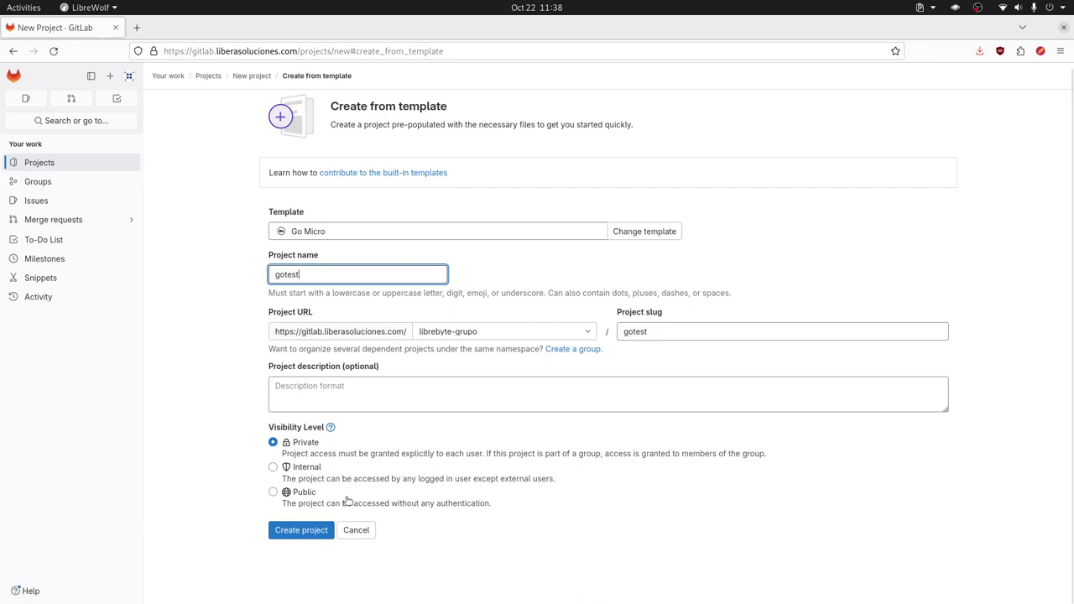
{"action": "left_click", "coordinate": [300, 531]}
- Finish creating gotest, check its clone options, and skim the Go Micro README
{"action": "left_click", "coordinate": [300, 531]}
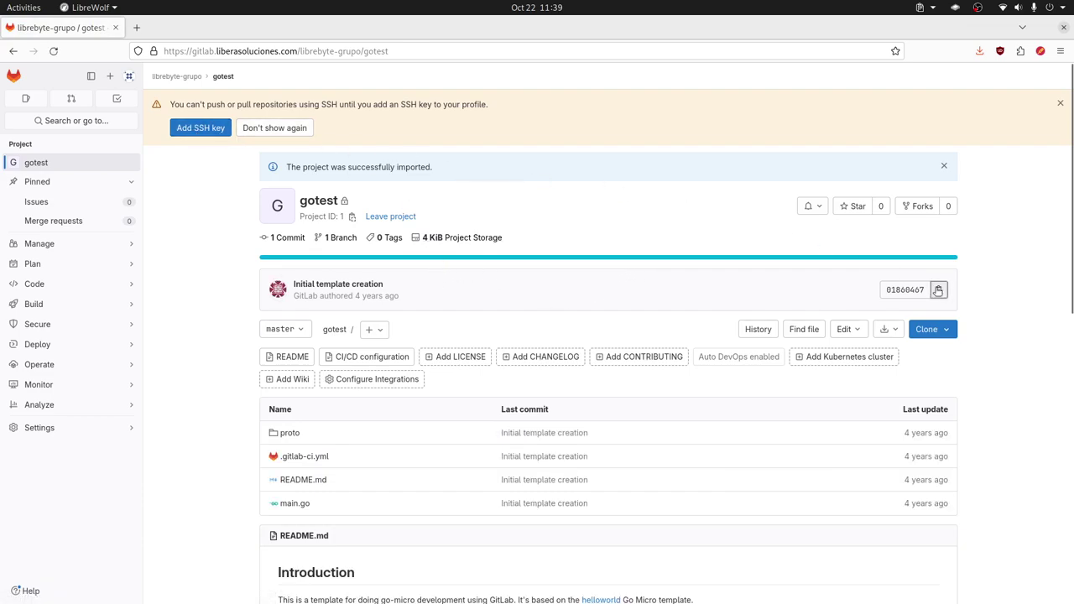
{"action": "left_click", "coordinate": [947, 332]}
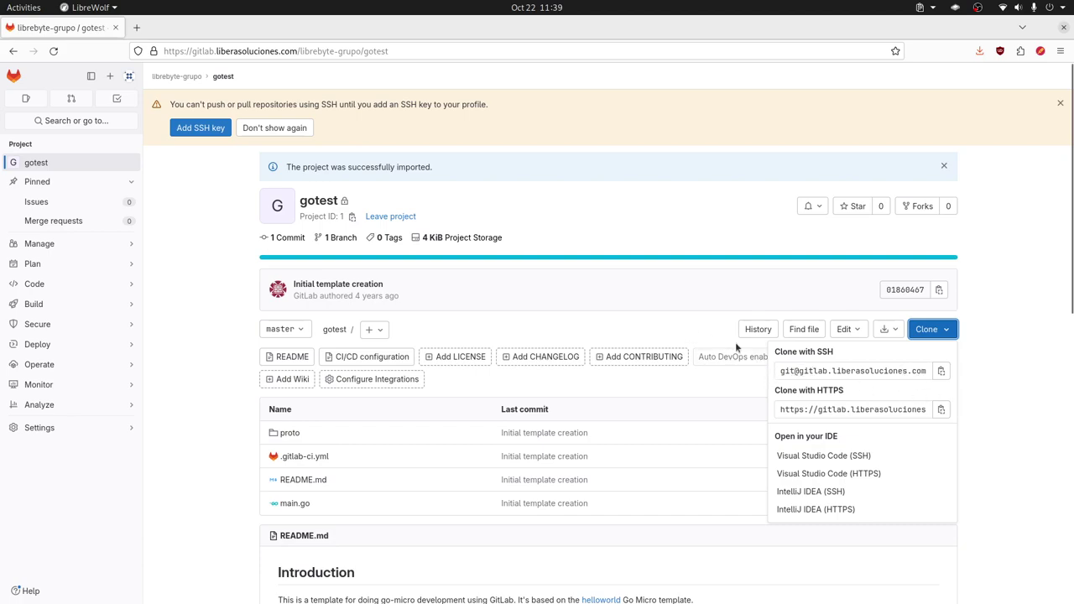
{"action": "left_click", "coordinate": [1013, 386]}
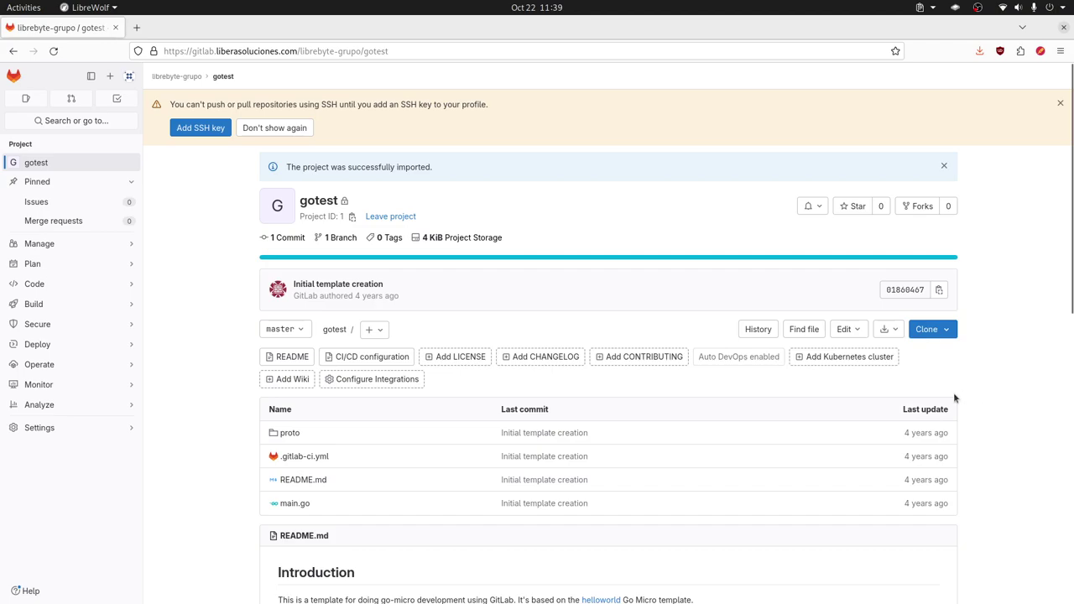
{"action": "scroll", "coordinate": [506, 372], "scroll_direction": "down", "scroll_amount": 10}
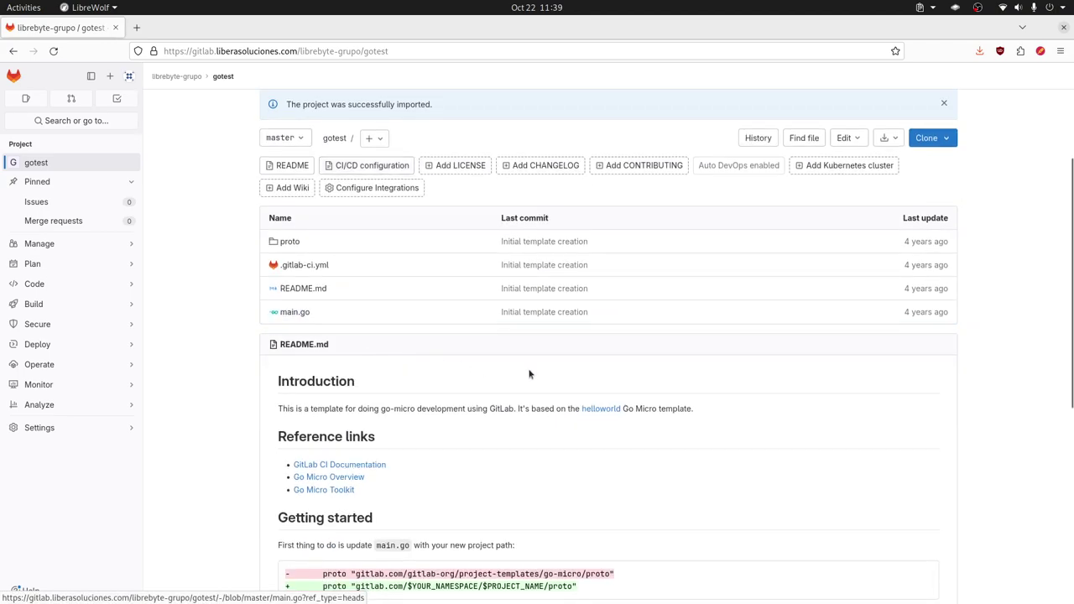
{"action": "scroll", "coordinate": [557, 383], "scroll_direction": "up", "scroll_amount": 10}
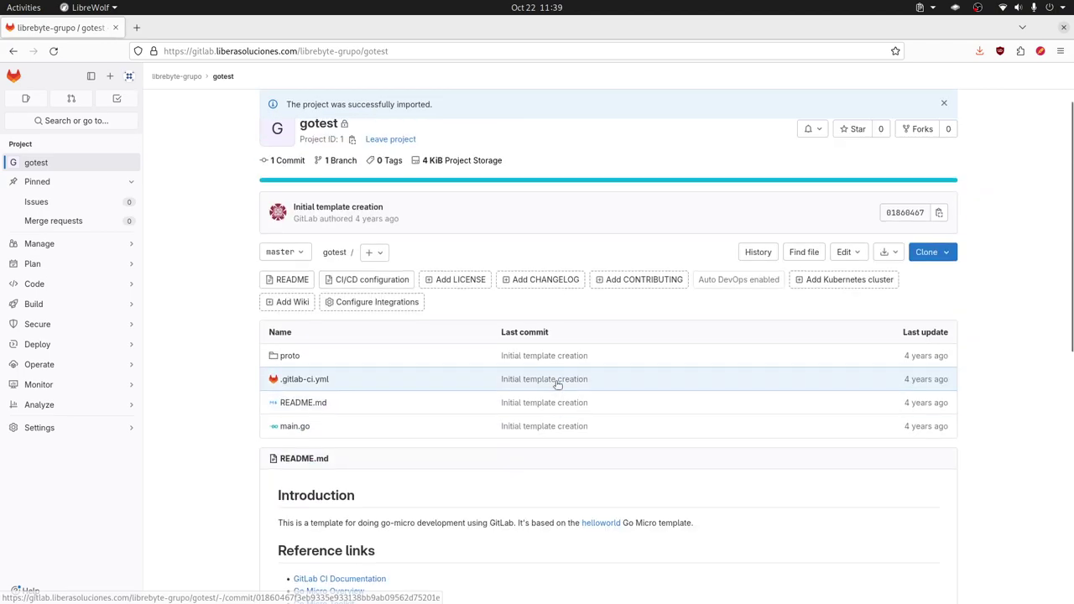
- View greeter.proto and greeter.micro.go in the proto folder
{"action": "left_click", "coordinate": [289, 357]}
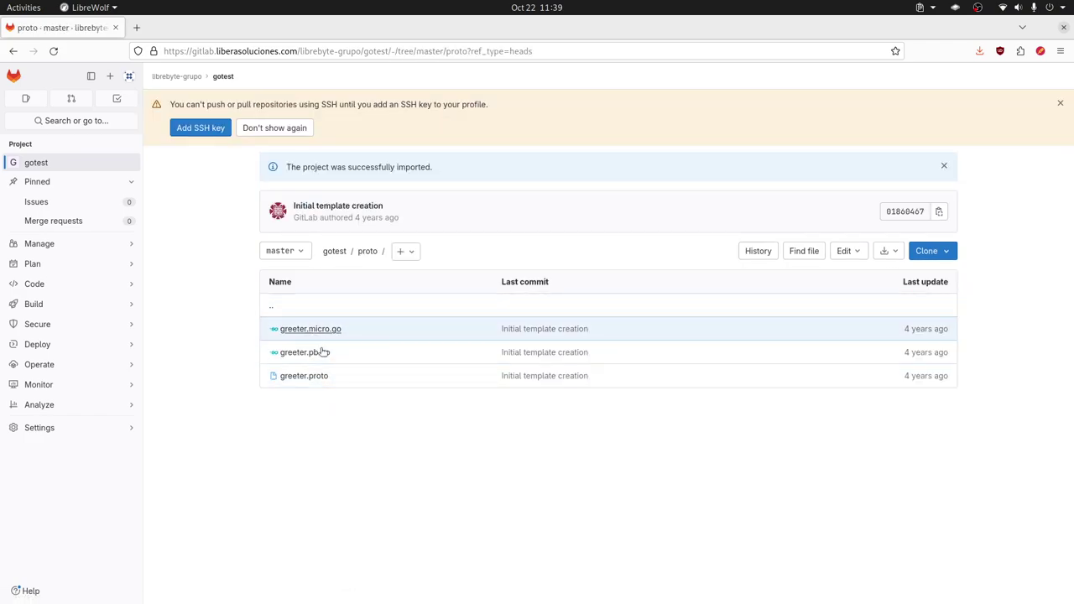
{"action": "left_click", "coordinate": [311, 376]}
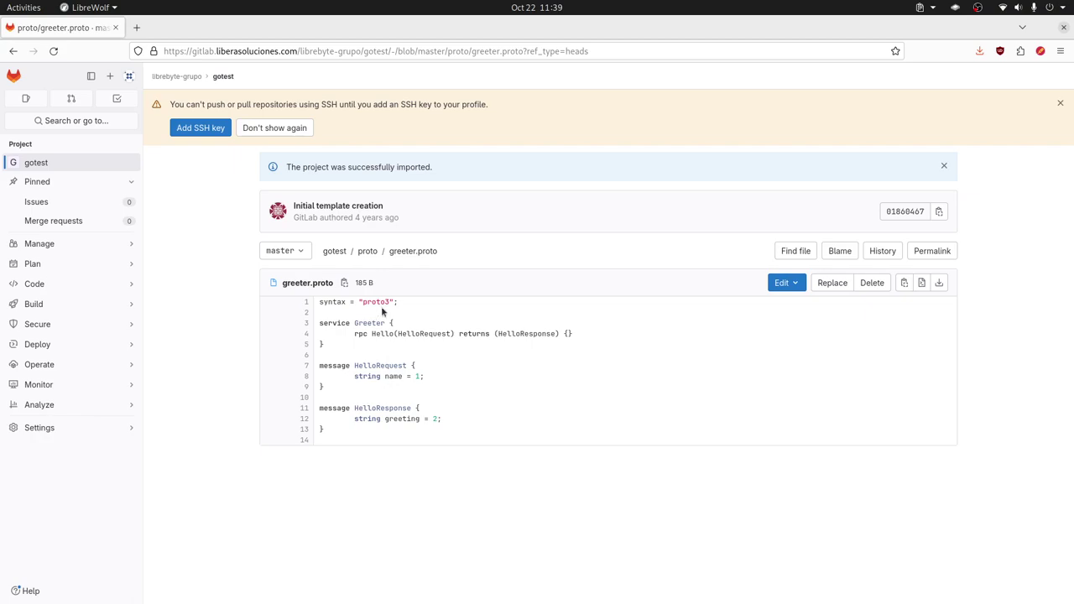
{"action": "left_click", "coordinate": [367, 252]}
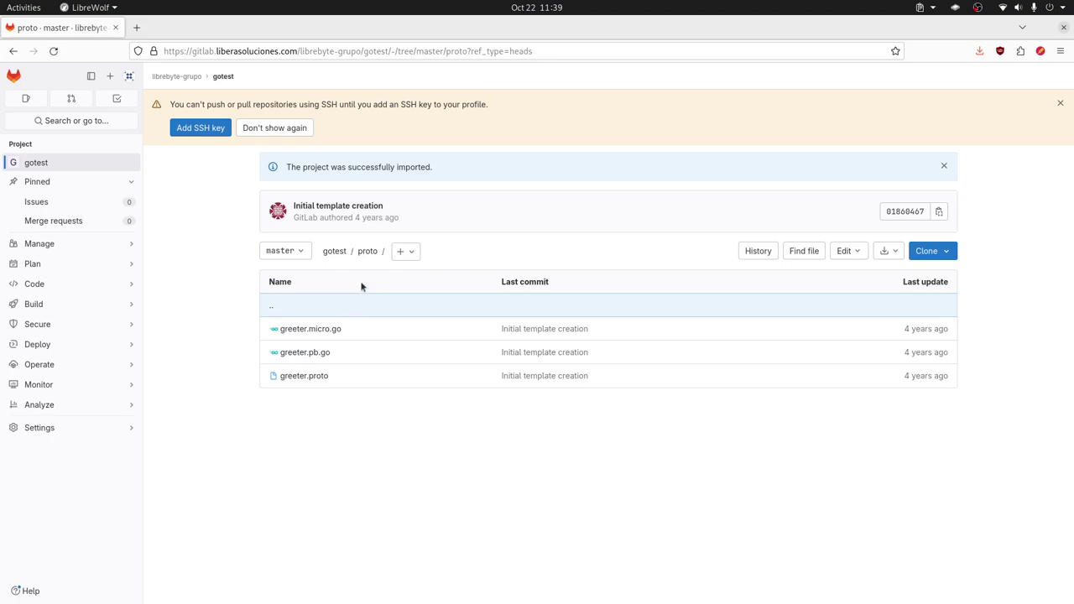
{"action": "left_click", "coordinate": [334, 329]}
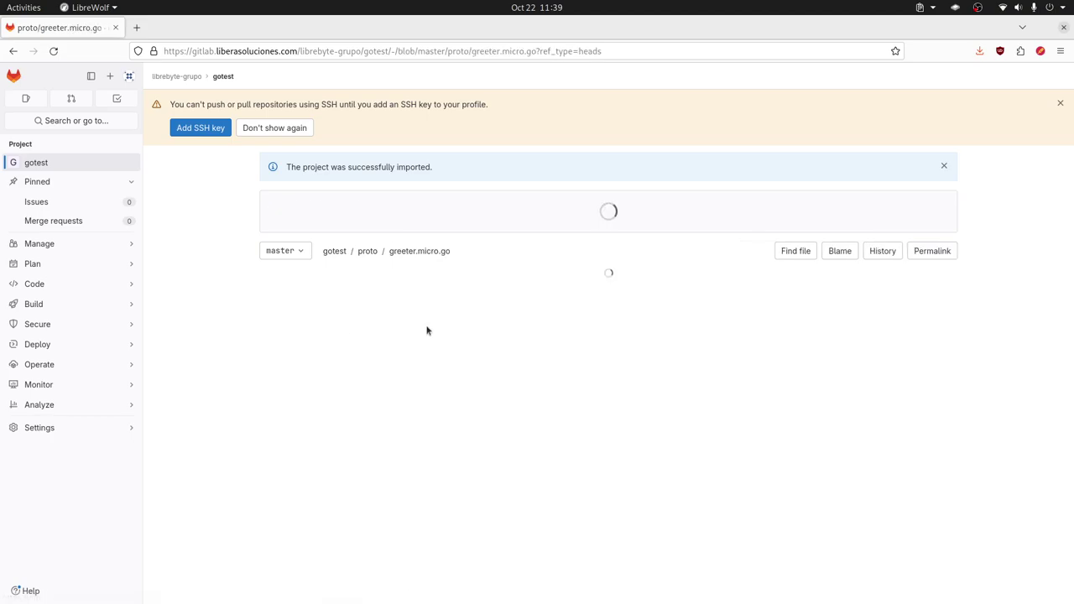
{"action": "scroll", "coordinate": [461, 339], "scroll_direction": "down", "scroll_amount": 10}
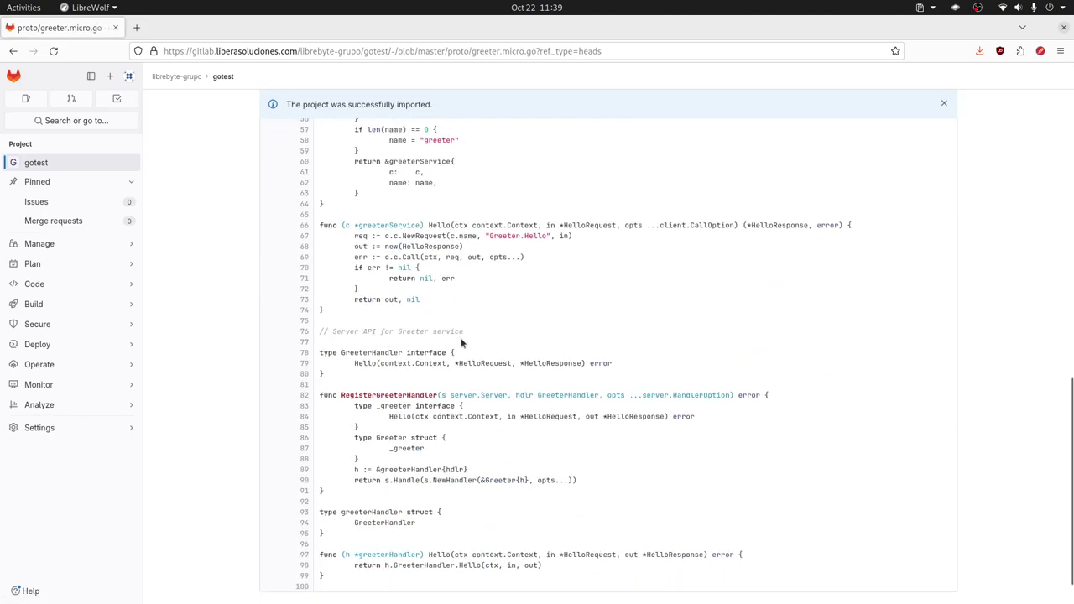
{"action": "scroll", "coordinate": [459, 349], "scroll_direction": "up", "scroll_amount": 10}
- Read main.go's Go source, then return to the repository root file list
{"action": "left_click", "coordinate": [335, 251]}
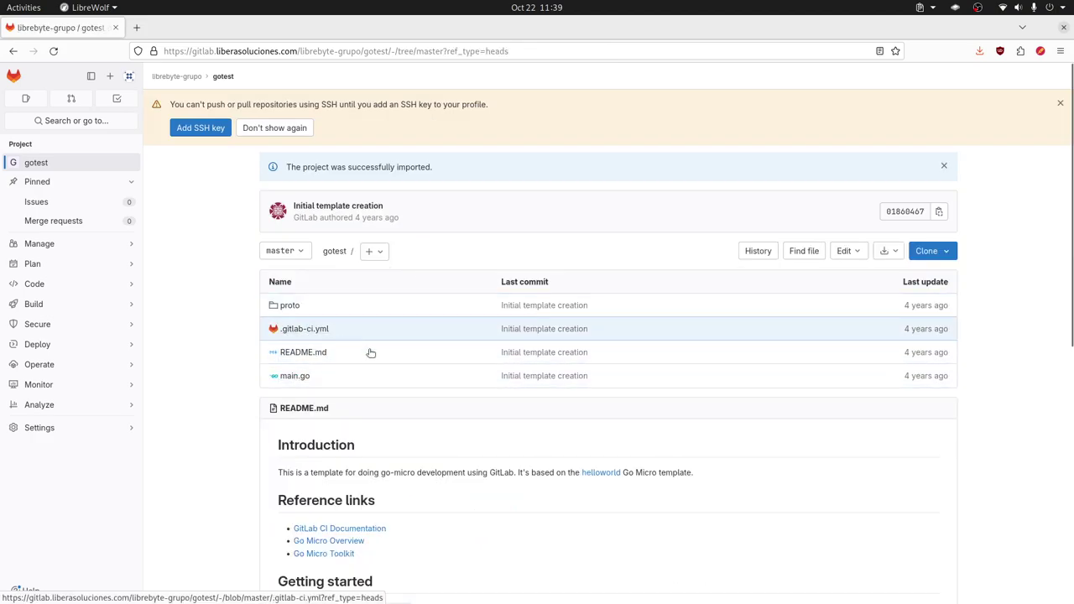
{"action": "left_click", "coordinate": [291, 376]}
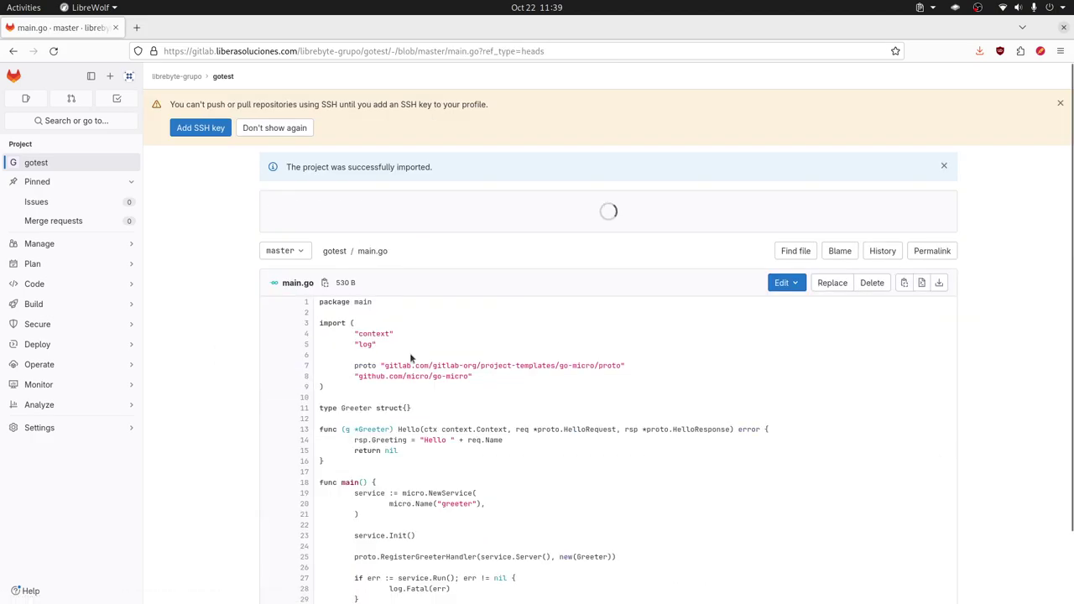
{"action": "scroll", "coordinate": [411, 350], "scroll_direction": "down", "scroll_amount": 2}
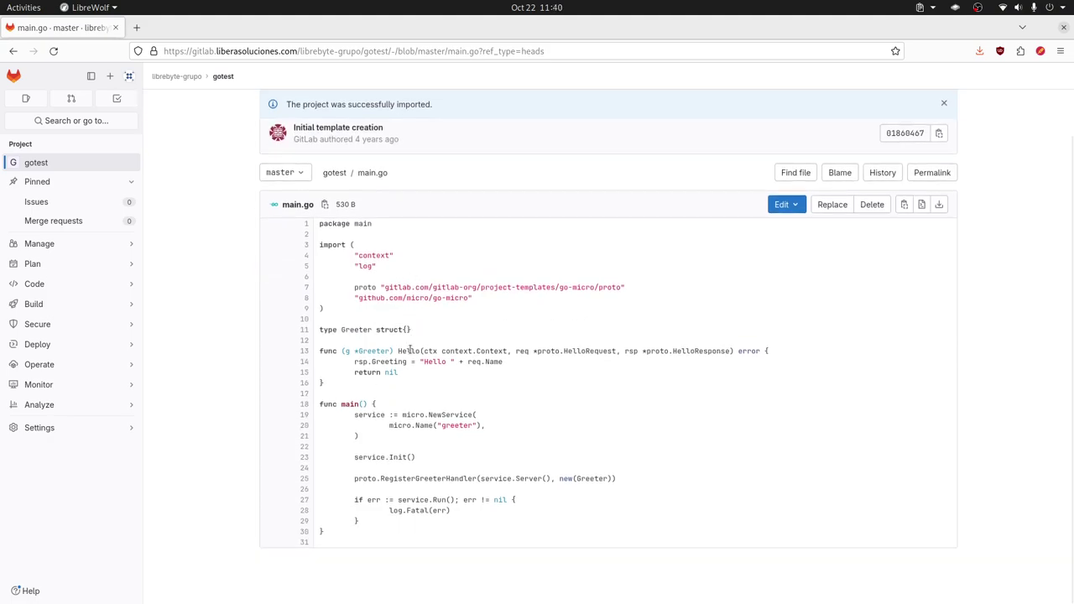
{"action": "scroll", "coordinate": [410, 349], "scroll_direction": "up", "scroll_amount": 2}
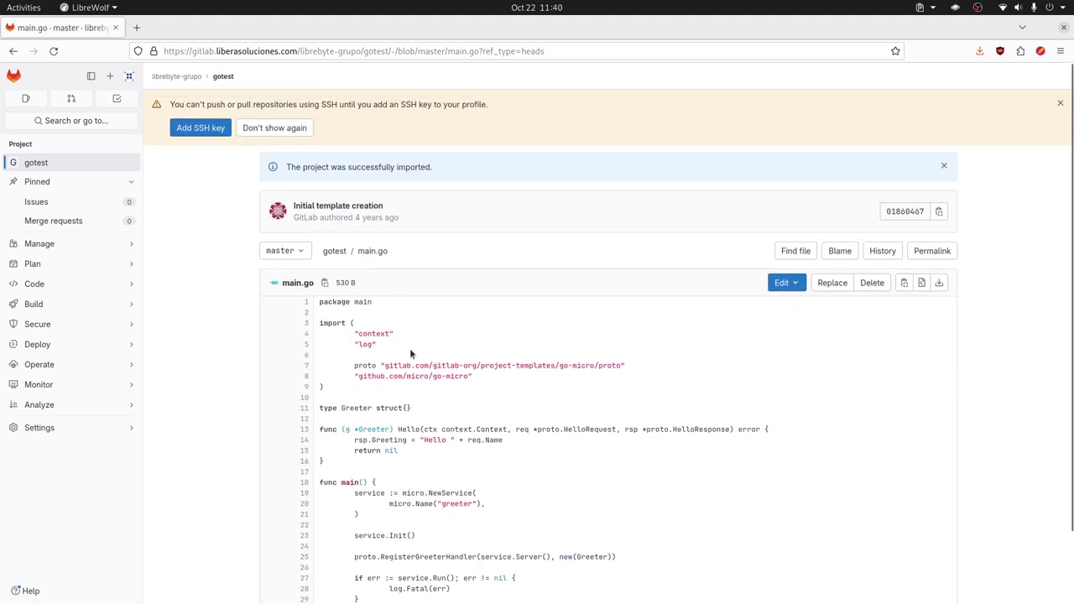
{"action": "left_click", "coordinate": [335, 252]}
{"action": "scroll", "coordinate": [446, 355], "scroll_direction": "down", "scroll_amount": 3}
{"action": "scroll", "coordinate": [445, 356], "scroll_direction": "down", "scroll_amount": 8}
{"action": "scroll", "coordinate": [446, 356], "scroll_direction": "up", "scroll_amount": 6}
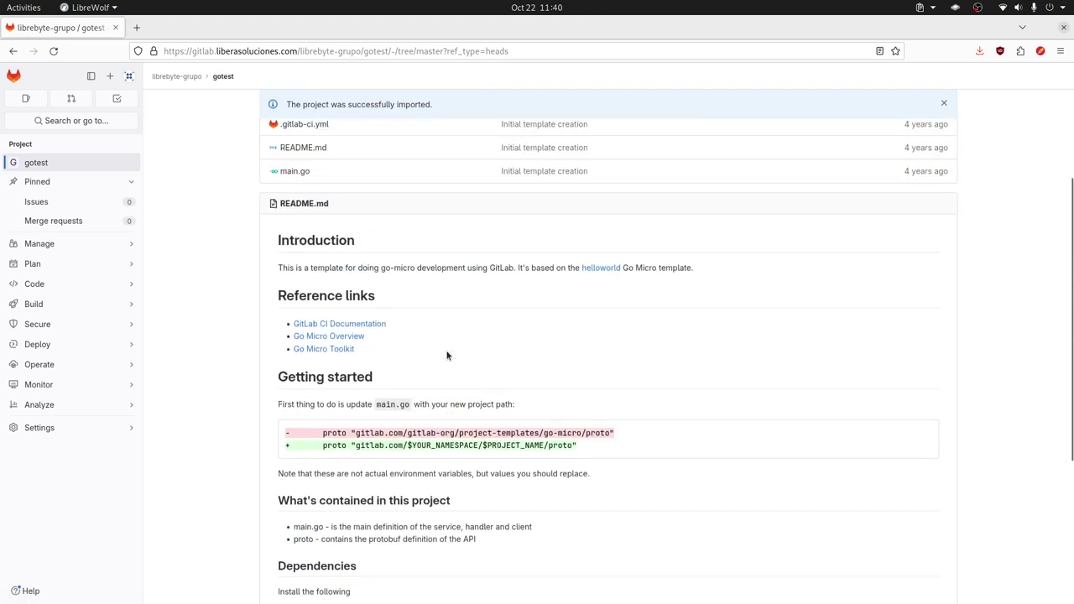
{"action": "scroll", "coordinate": [454, 338], "scroll_direction": "up", "scroll_amount": 3}
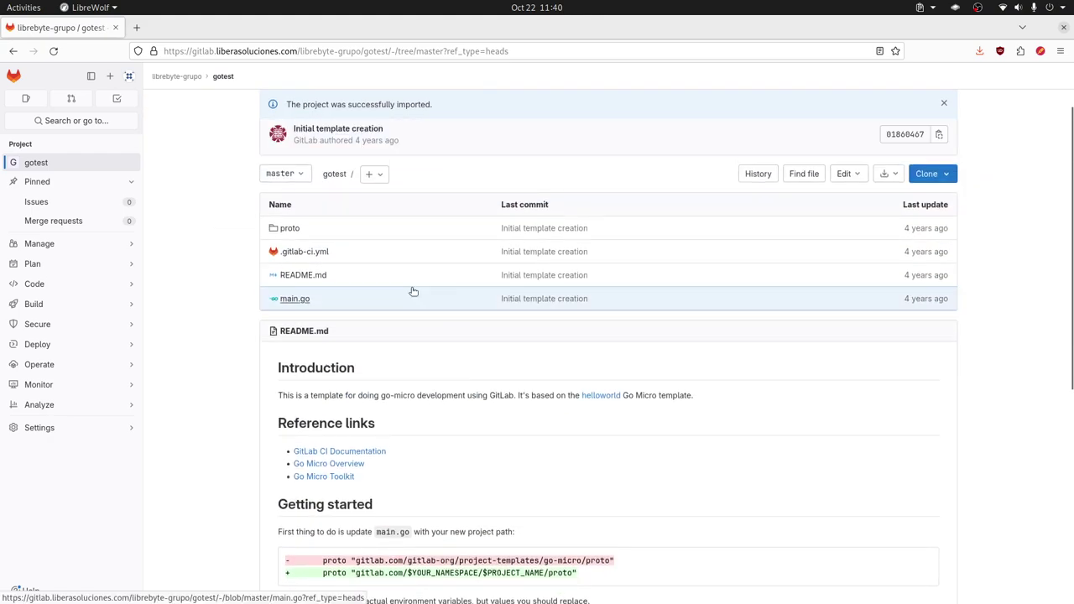
{"action": "scroll", "coordinate": [407, 321], "scroll_direction": "up", "scroll_amount": 2}
- Read .gitlab-ci.yml, dismiss the import notice, and go to the librebyte-grupo group page
{"action": "left_click", "coordinate": [309, 317]}
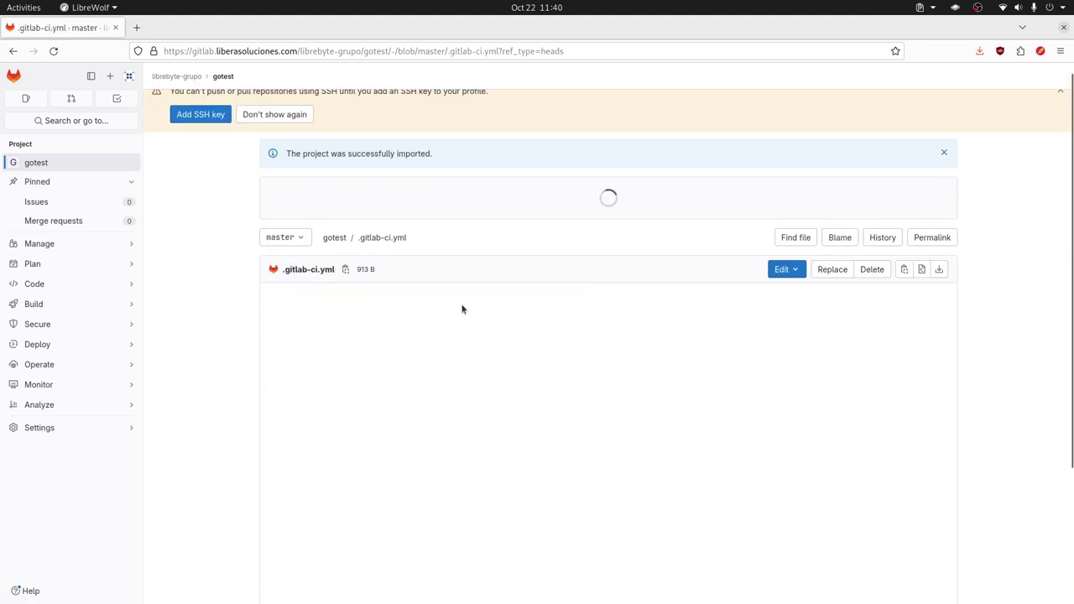
{"action": "scroll", "coordinate": [447, 354], "scroll_direction": "down", "scroll_amount": 2}
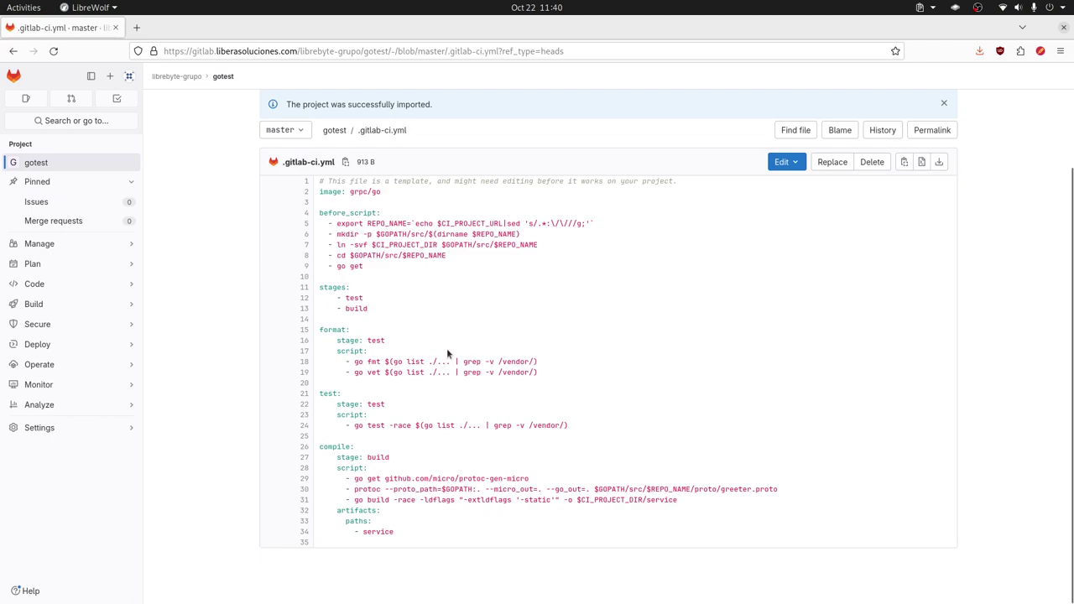
{"action": "scroll", "coordinate": [443, 344], "scroll_direction": "up", "scroll_amount": 2}
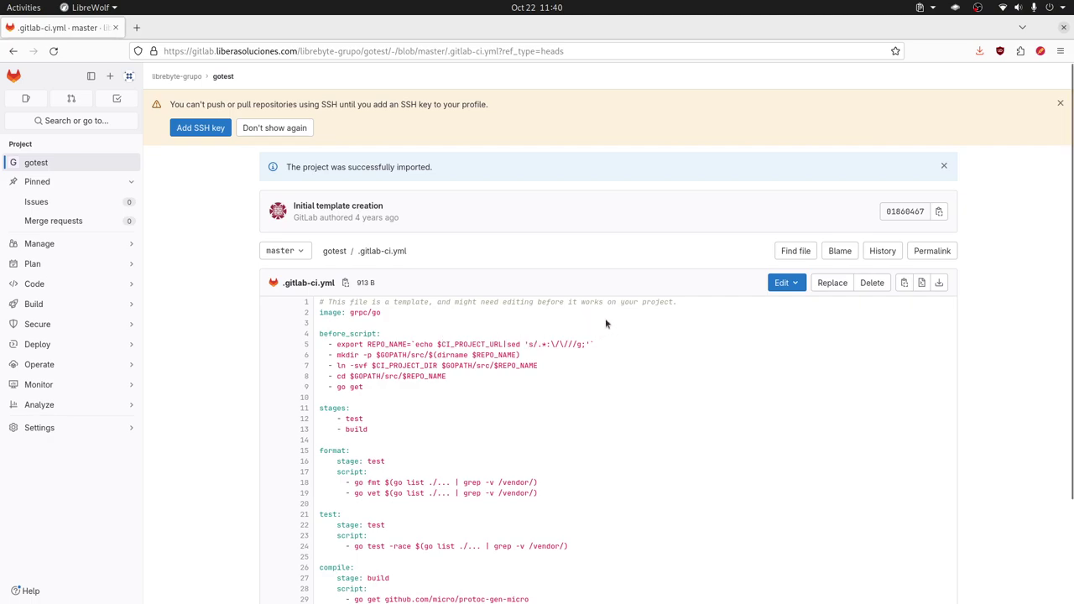
{"action": "left_click", "coordinate": [944, 166]}
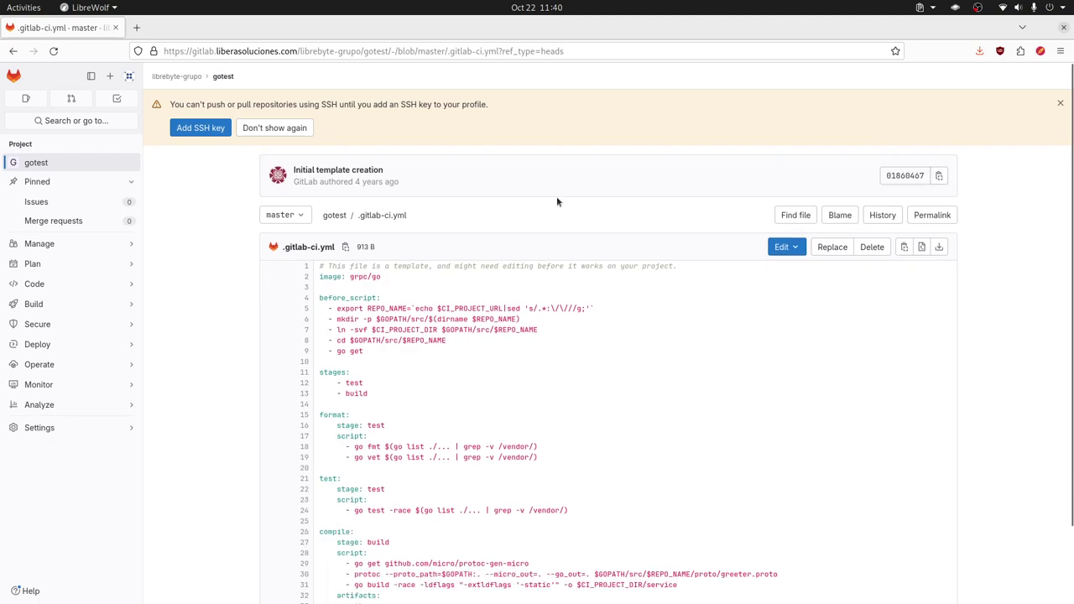
{"action": "left_click", "coordinate": [177, 77]}
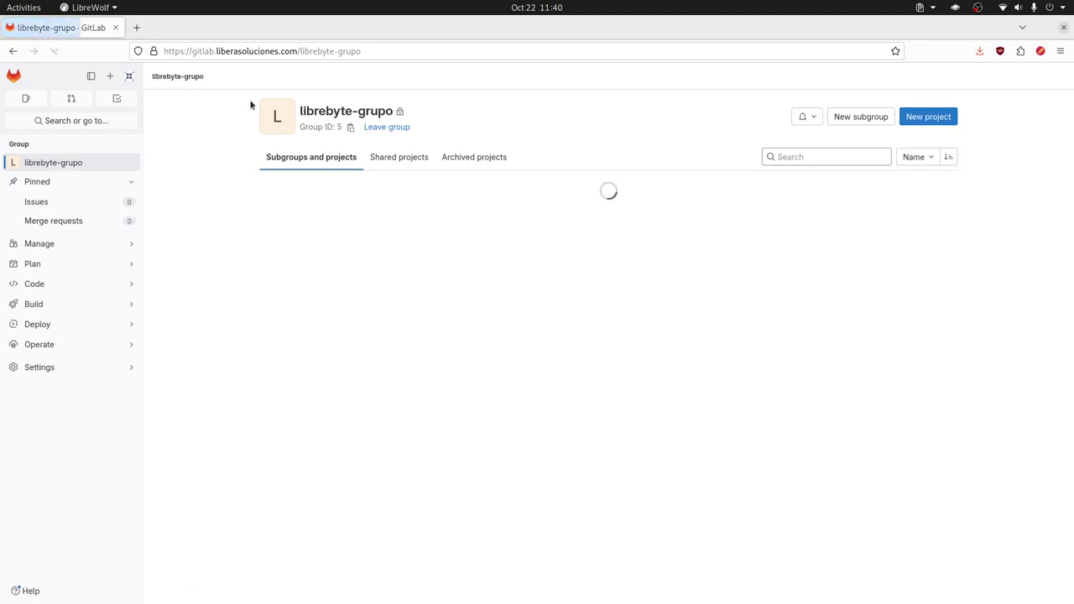
- Show the Your work Groups list, where librebyte-grupo appears with Owner role
{"action": "left_click", "coordinate": [917, 116]}
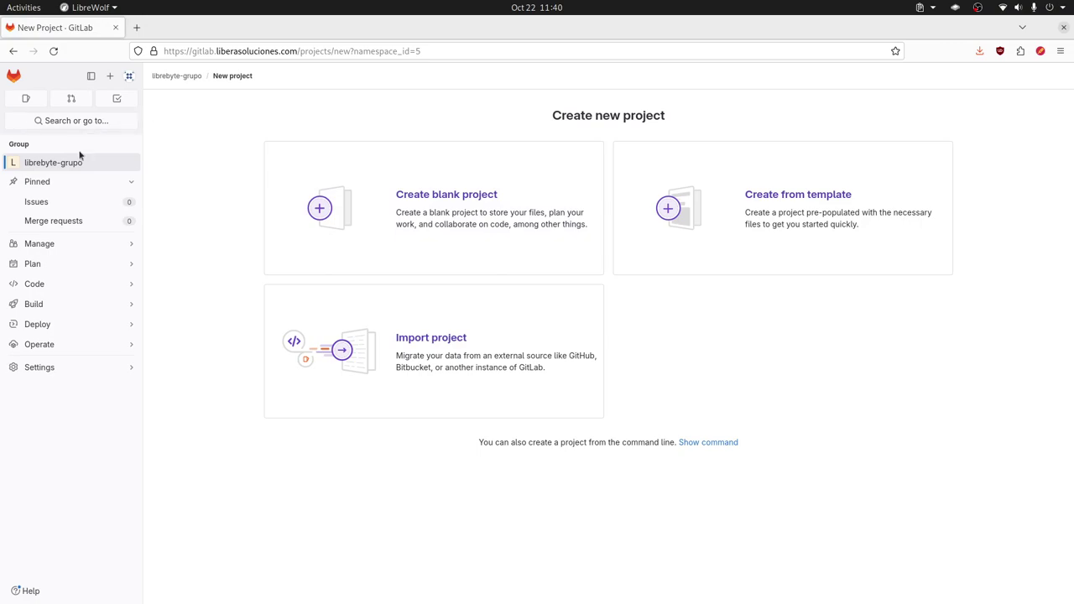
{"action": "left_click", "coordinate": [72, 121]}
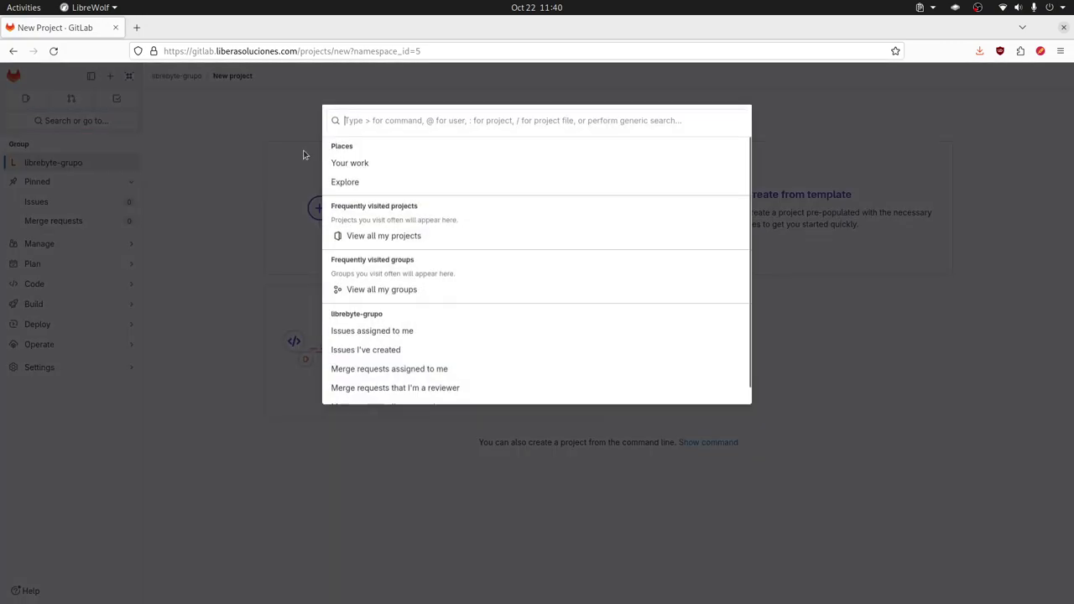
{"action": "left_click", "coordinate": [350, 164]}
{"action": "left_click", "coordinate": [67, 184]}
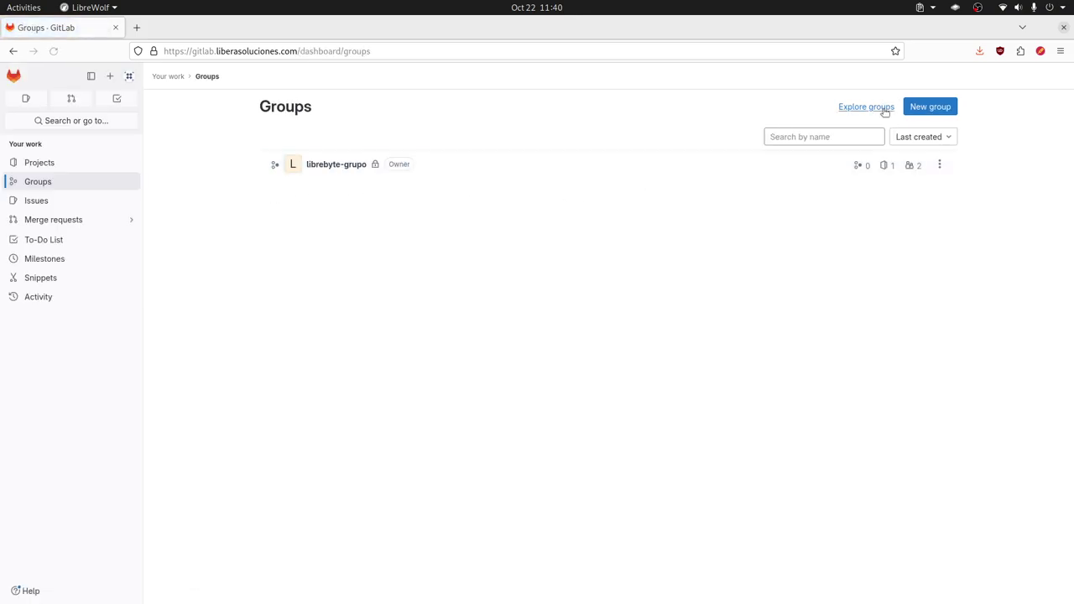
- Bring up the Create group form with the cursor in the empty Group name field
{"action": "left_click", "coordinate": [930, 108]}
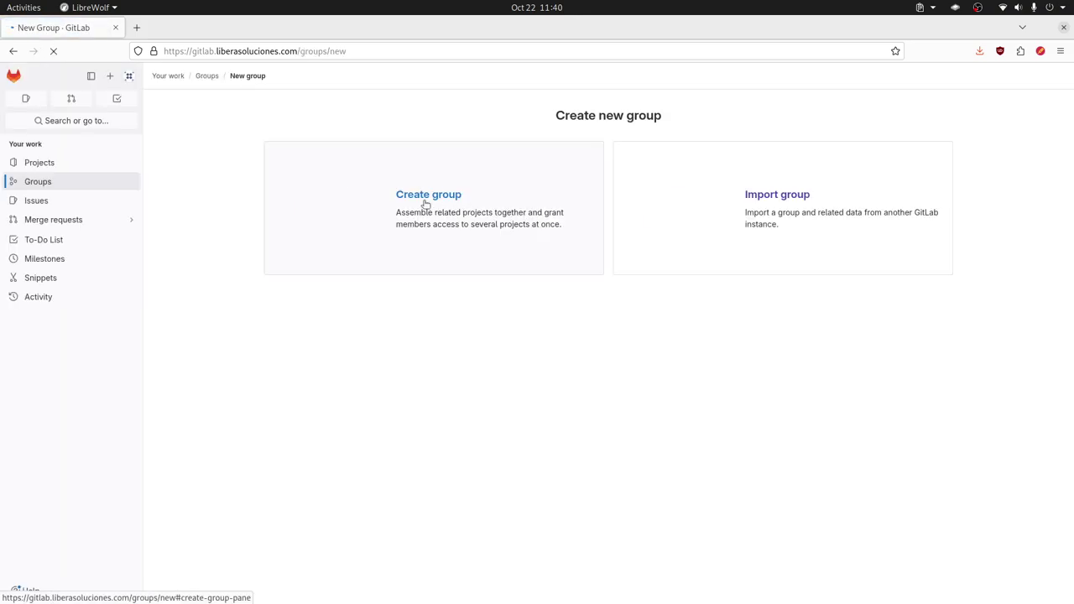
{"action": "left_click", "coordinate": [433, 201]}
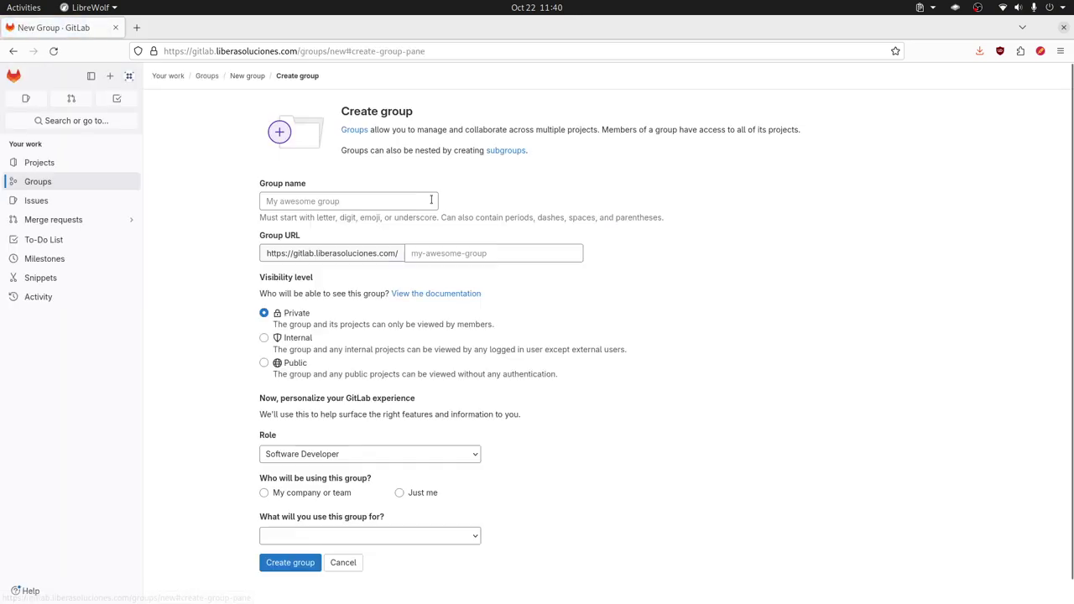
{"action": "left_click", "coordinate": [339, 203]}
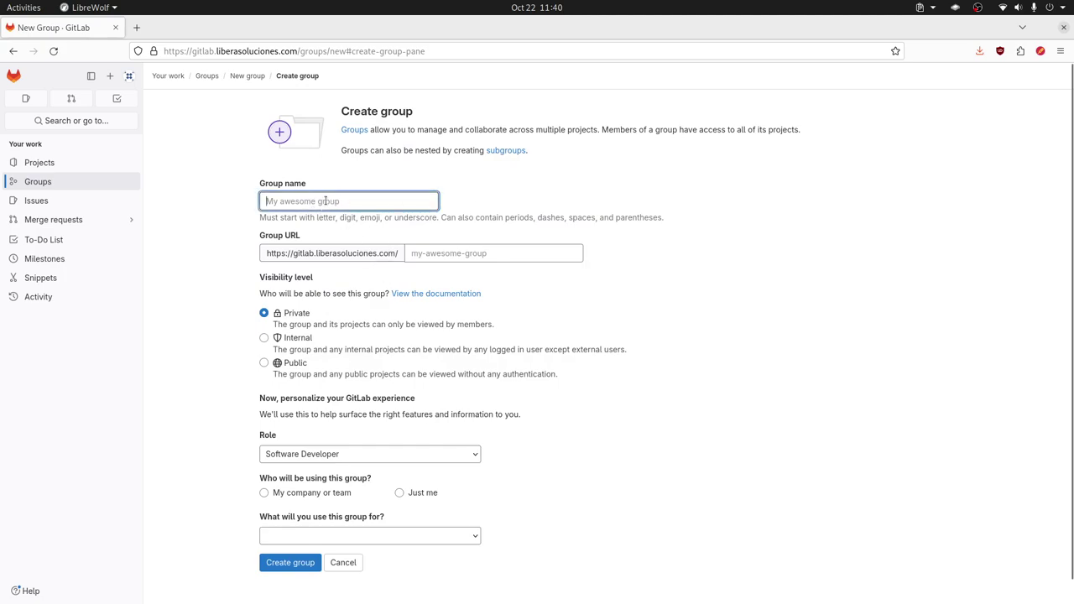